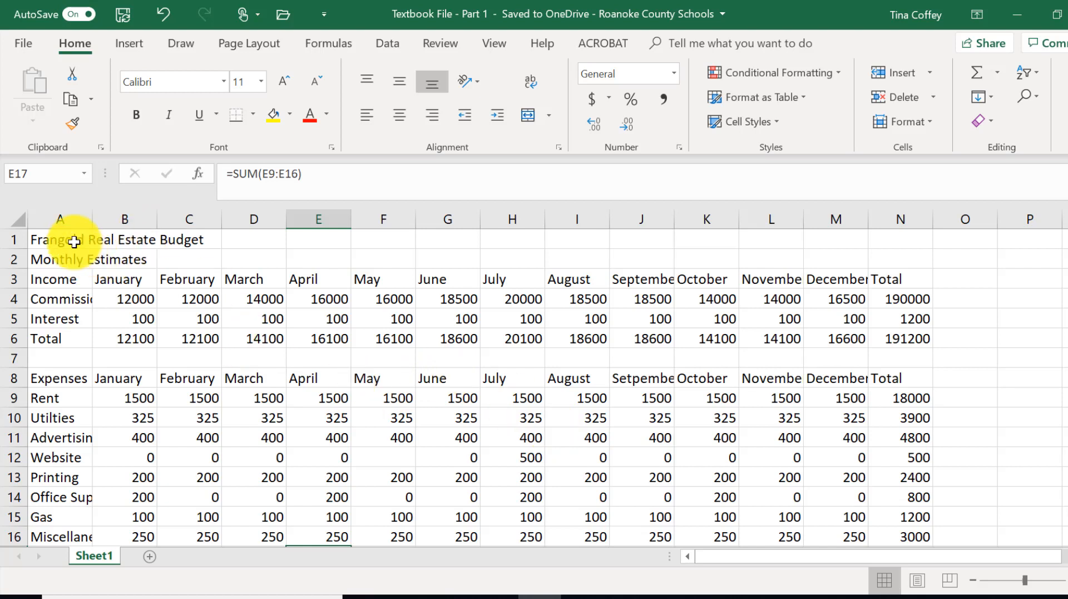
Apply the Title cell style to the budget title in cell A1
click(74, 242)
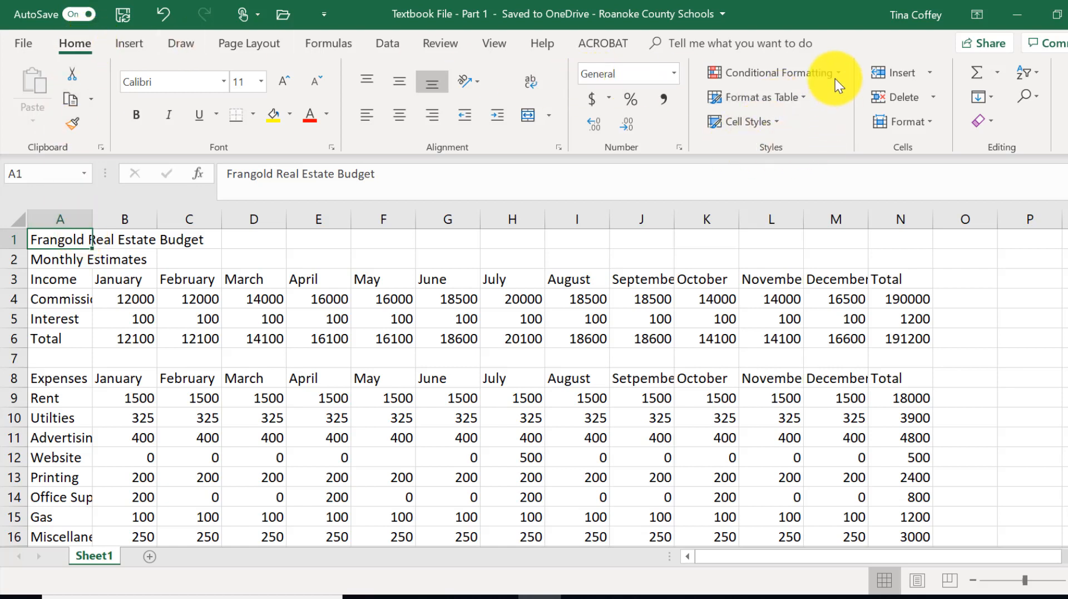
click(771, 124)
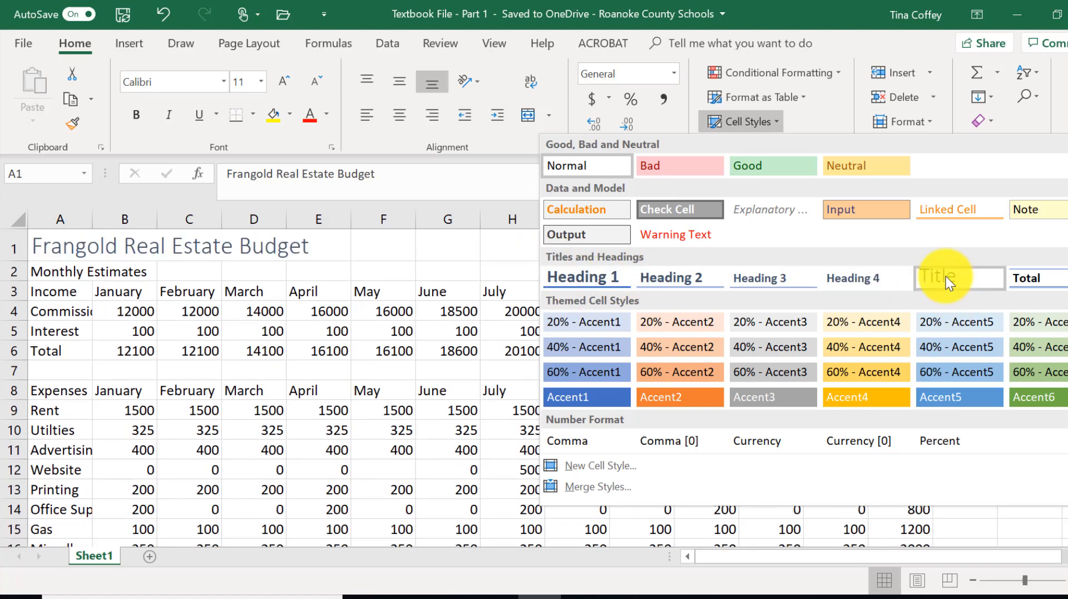
click(946, 276)
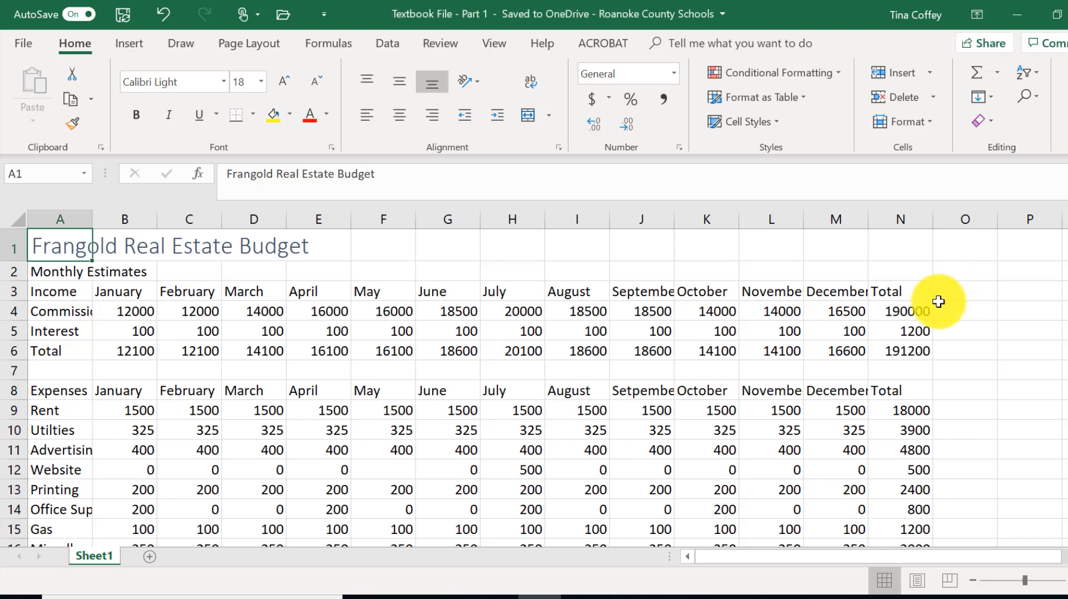
Set the font of the Monthly Estimates subtitle in cell A2 to Arial Narrow
click(38, 271)
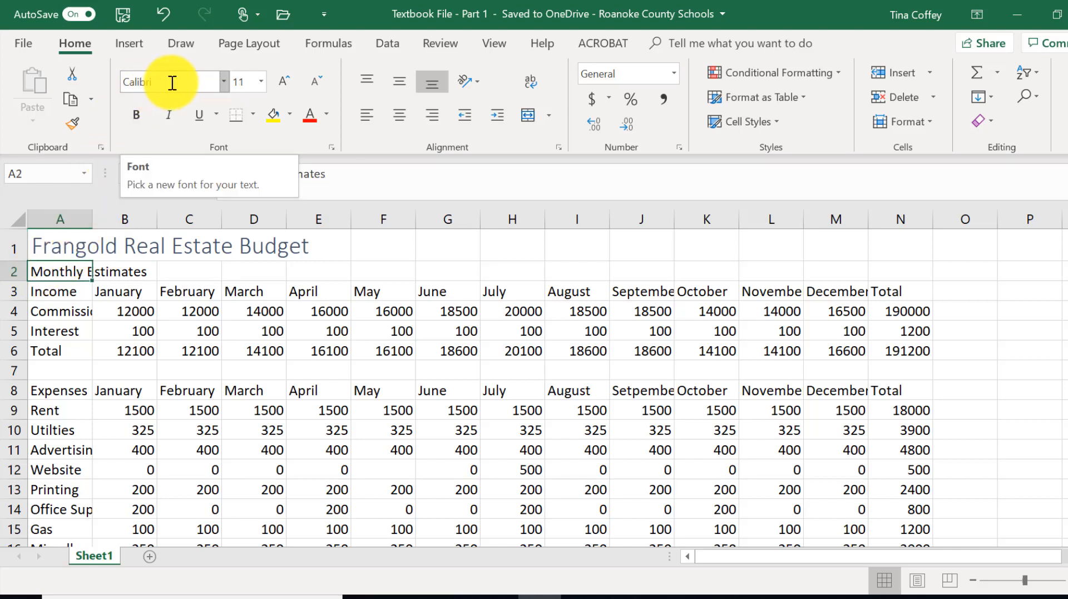
click(225, 82)
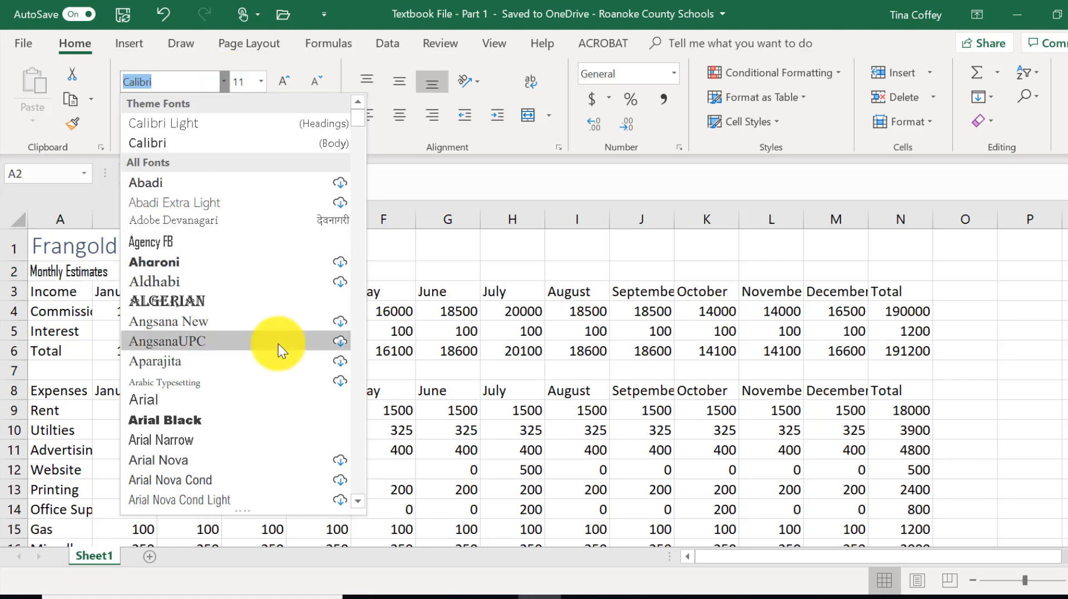
scroll(264, 362, down, 1)
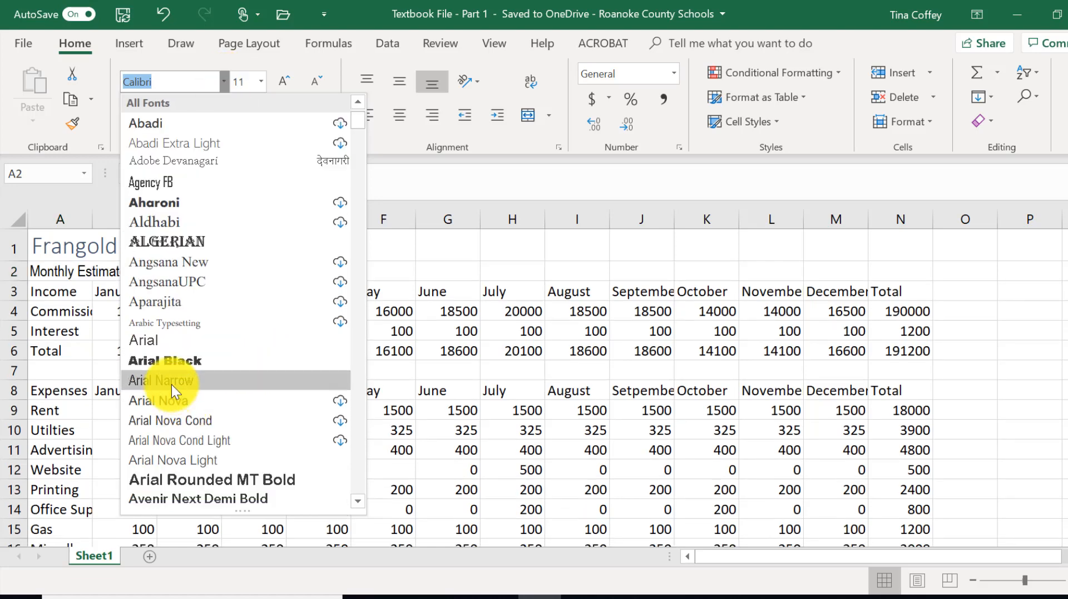
click(171, 384)
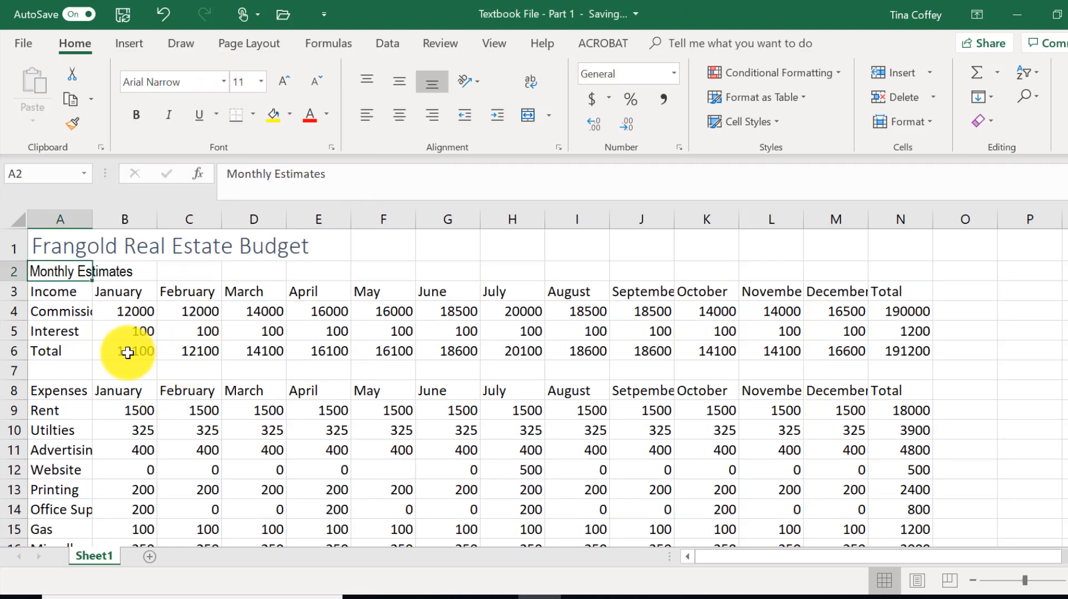
Bold the title in A1 and the subtitle in A2, and set the subtitle's font size to 16
click(62, 247)
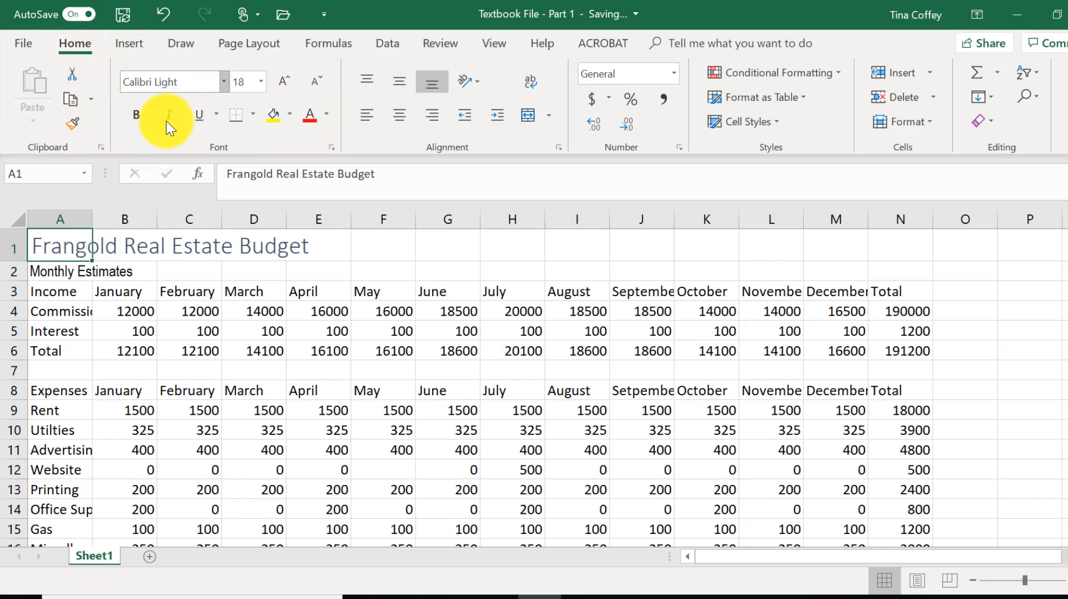
click(139, 115)
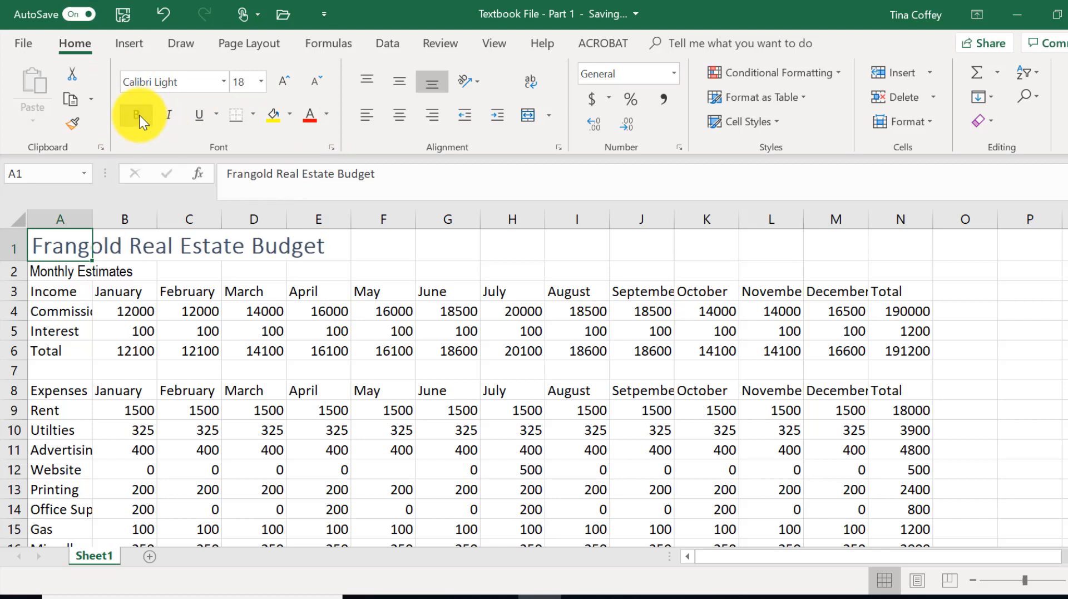
click(64, 271)
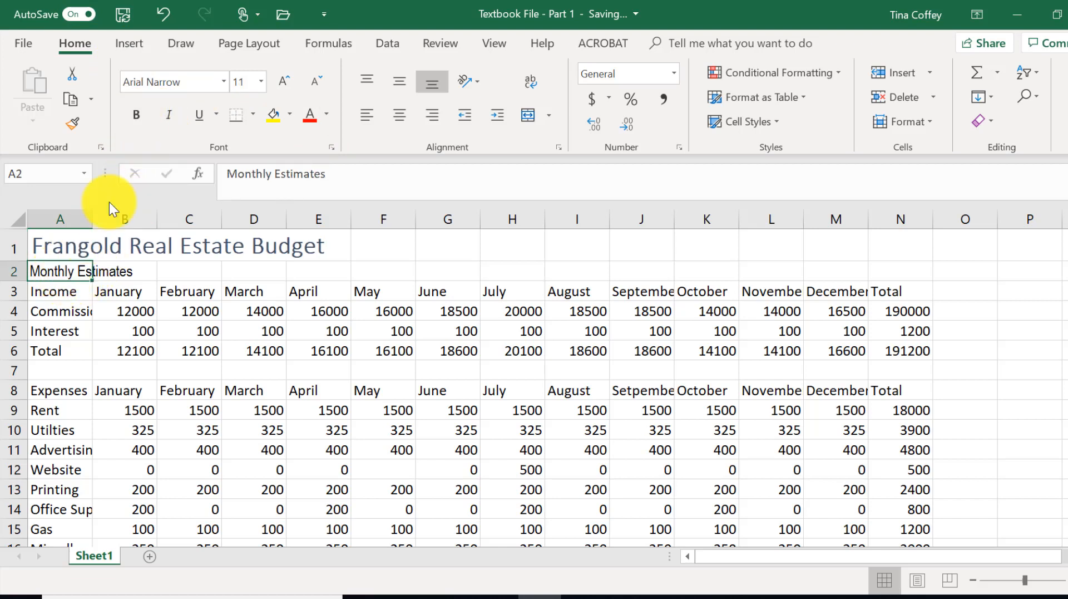
click(136, 117)
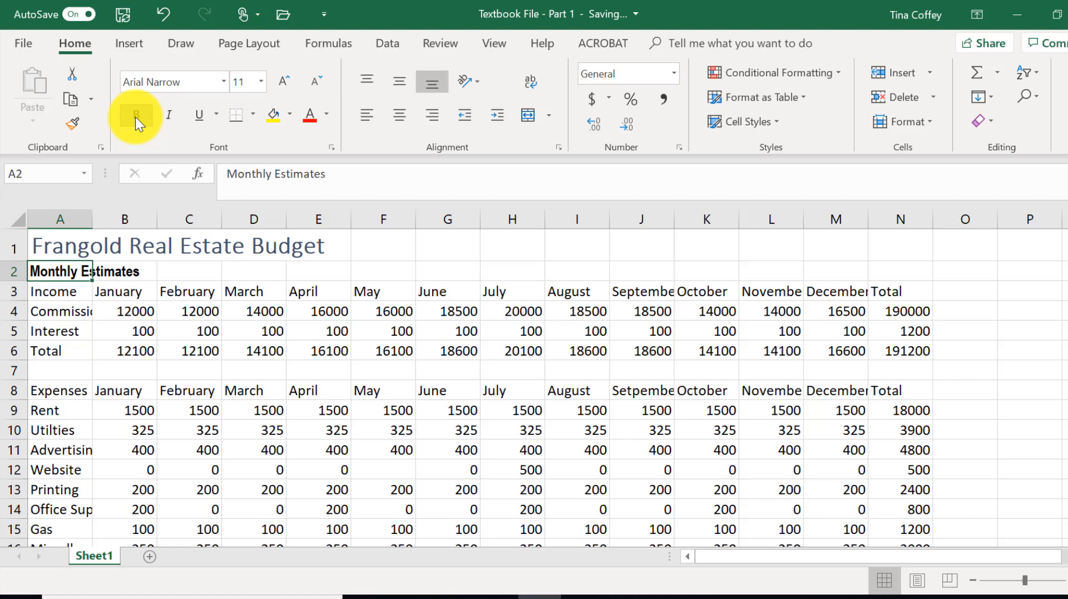
click(261, 79)
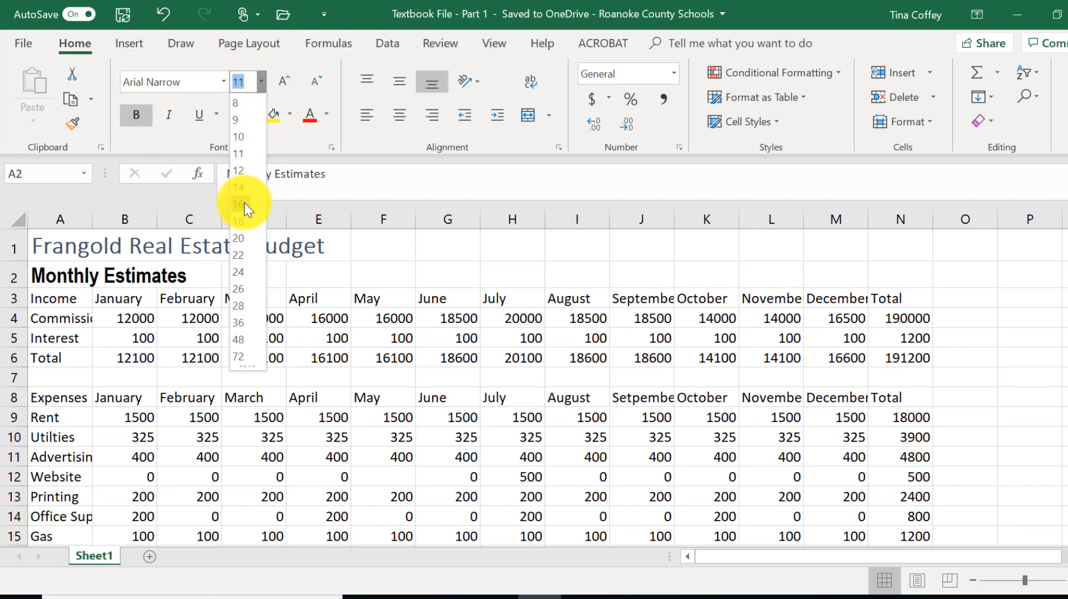
click(245, 202)
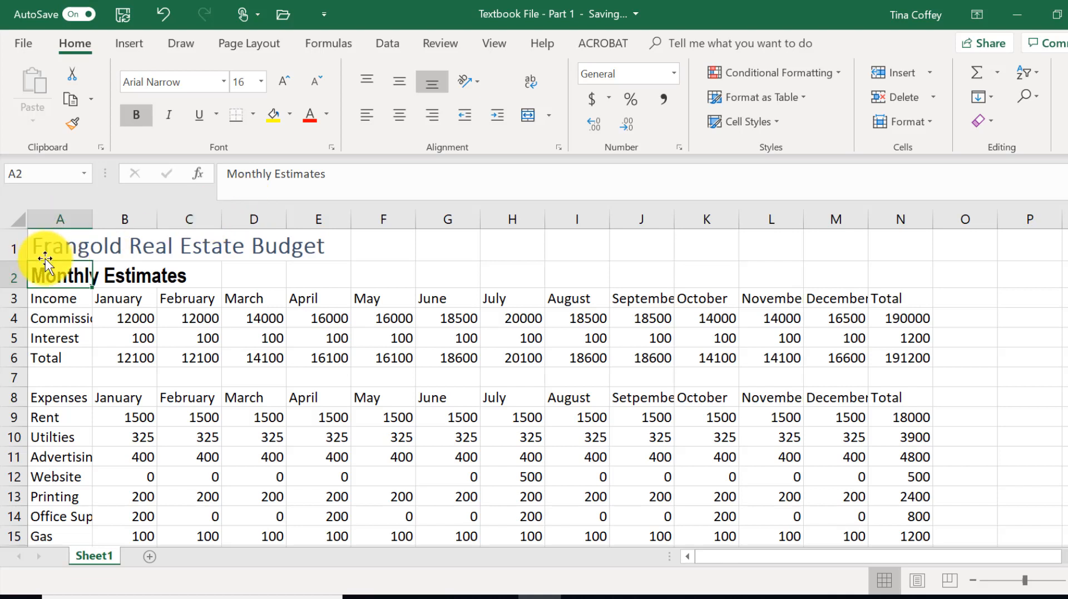
Change the font color of the title in A1 and the subtitle in A2 to the green theme color
click(74, 250)
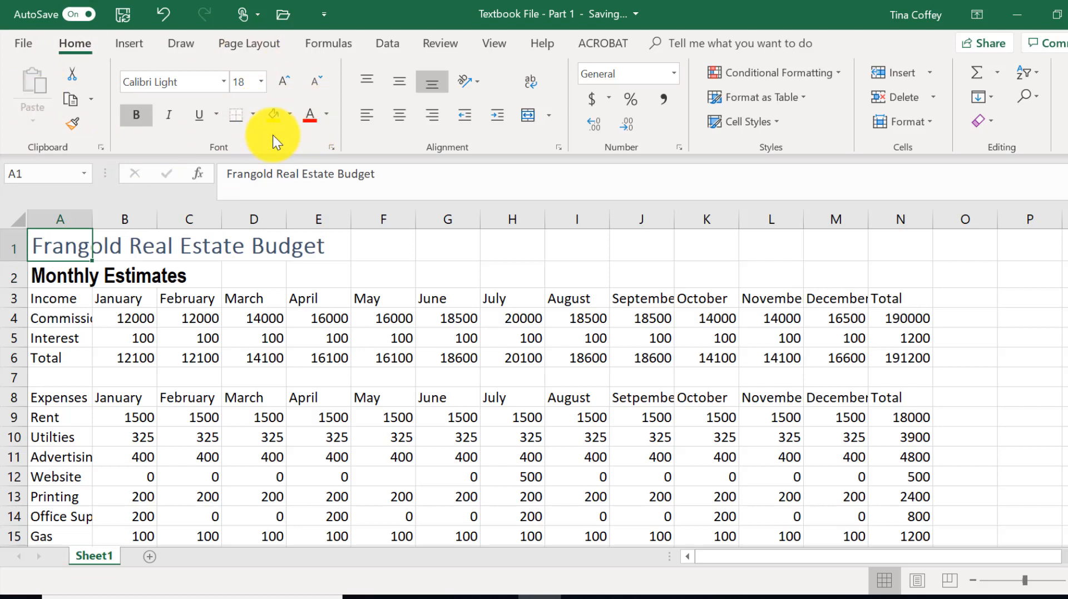
click(325, 115)
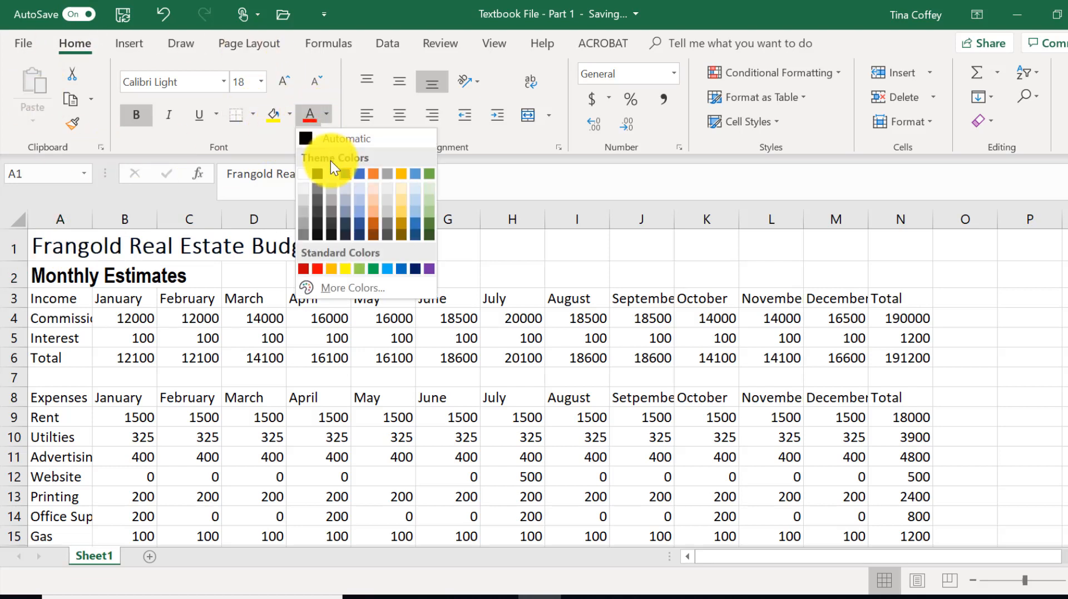
click(433, 173)
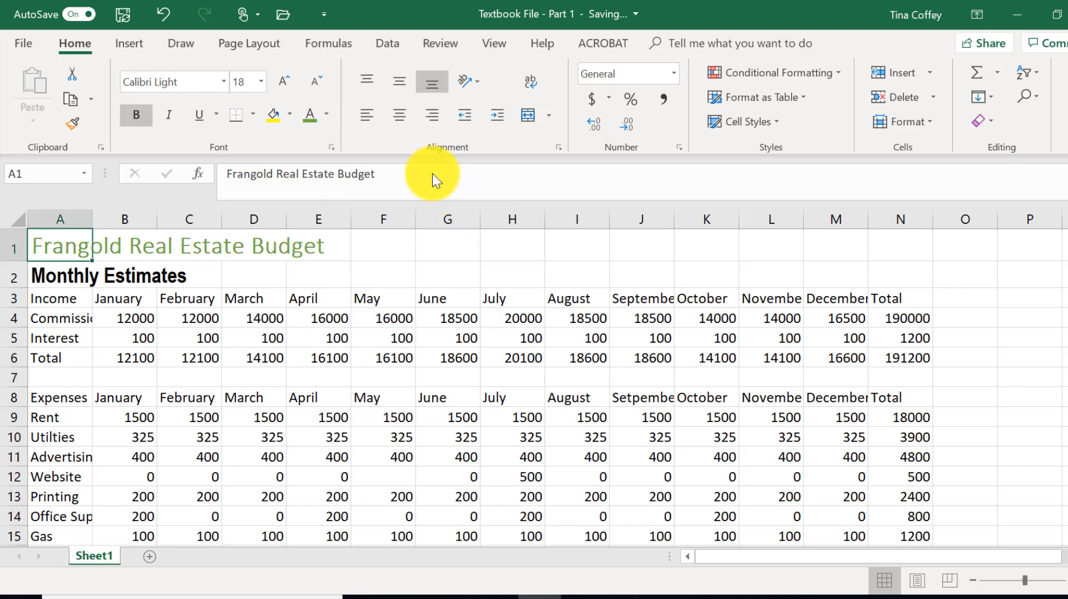
click(76, 275)
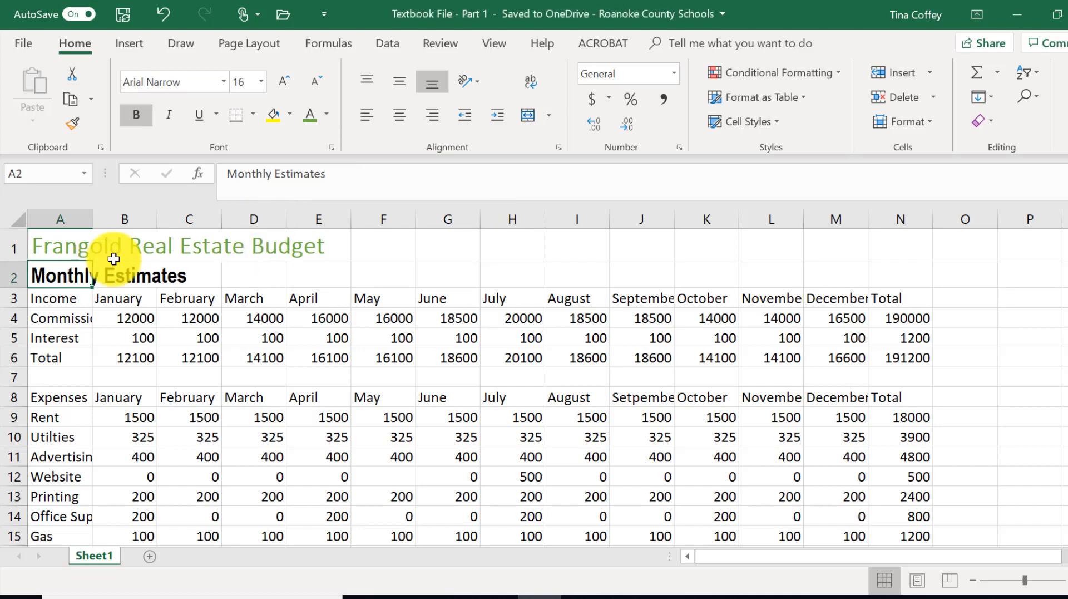
click(329, 114)
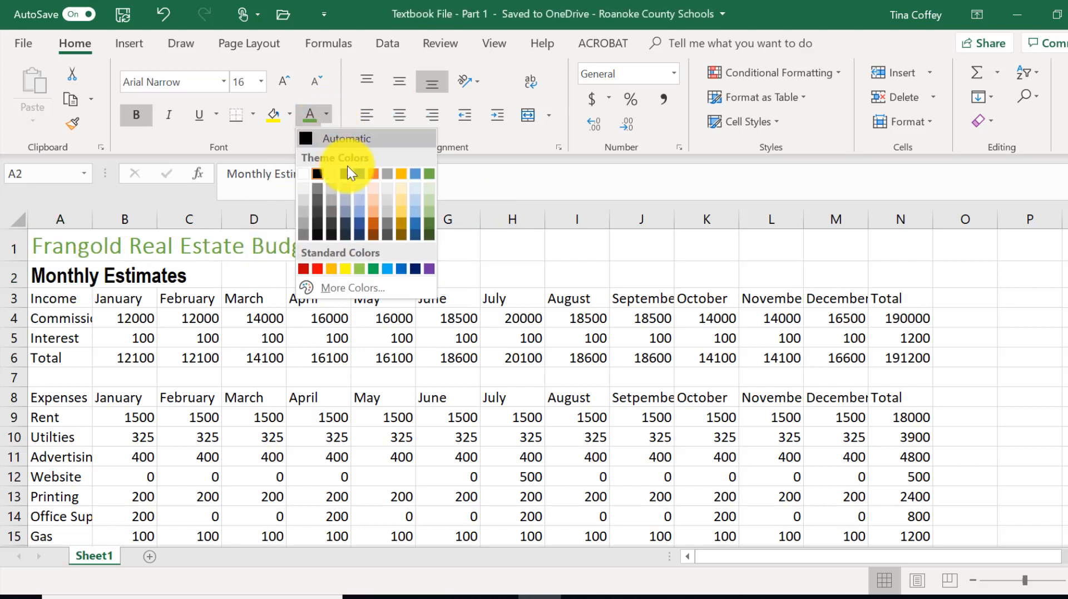
click(430, 174)
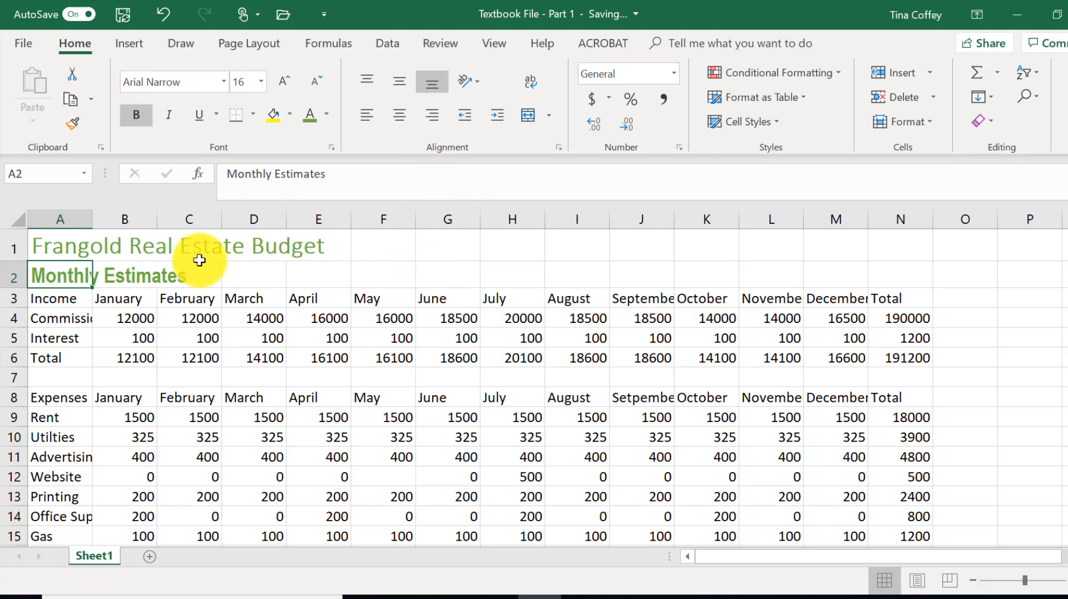
Check which cells in row 1 actually contain the title text
click(62, 251)
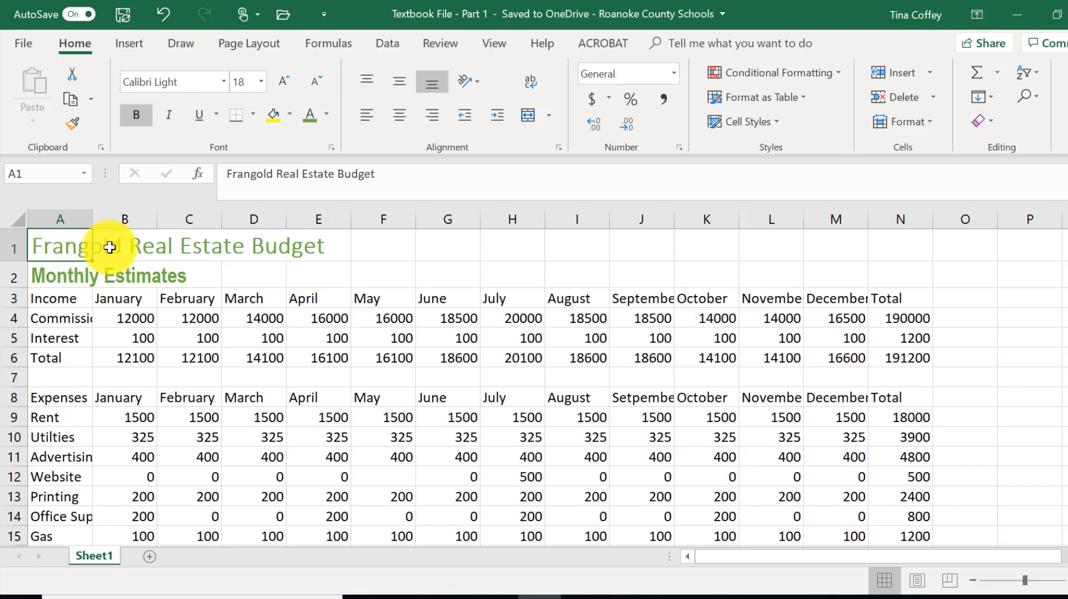
click(161, 245)
click(45, 242)
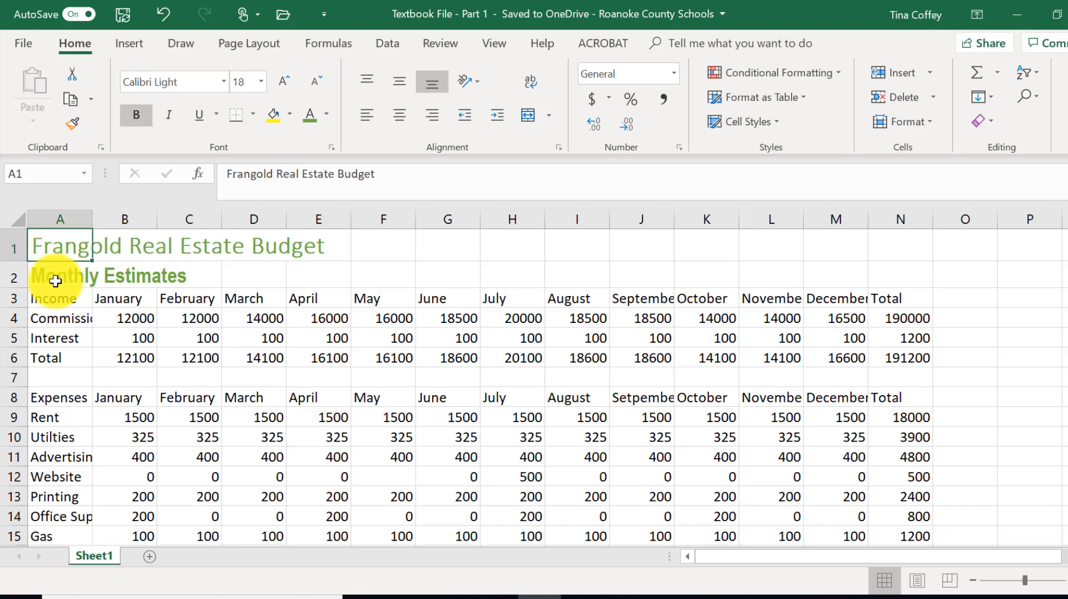
click(393, 248)
click(453, 244)
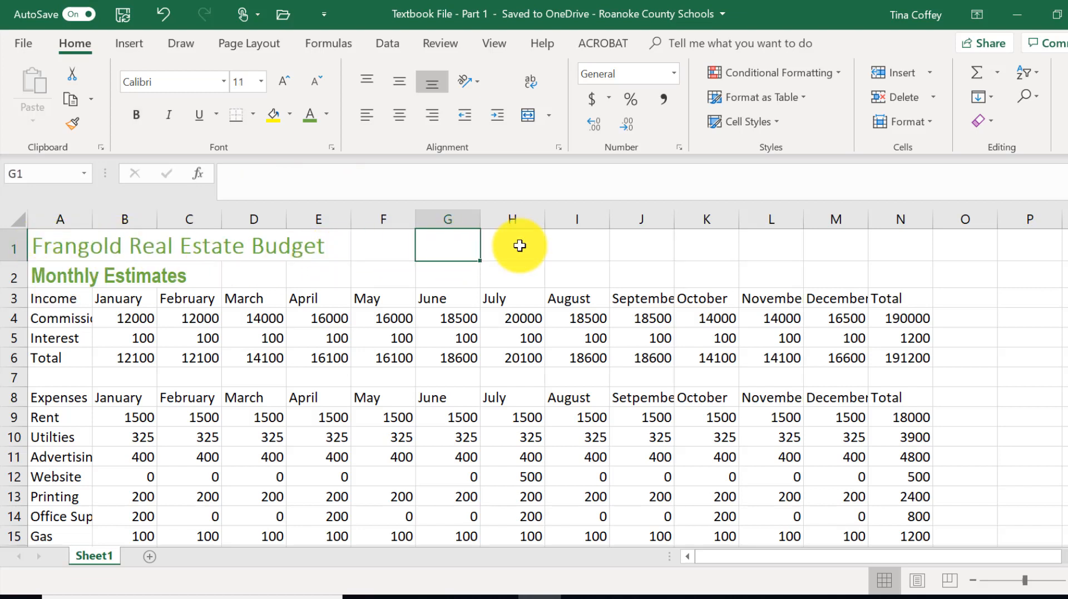
click(517, 245)
click(436, 246)
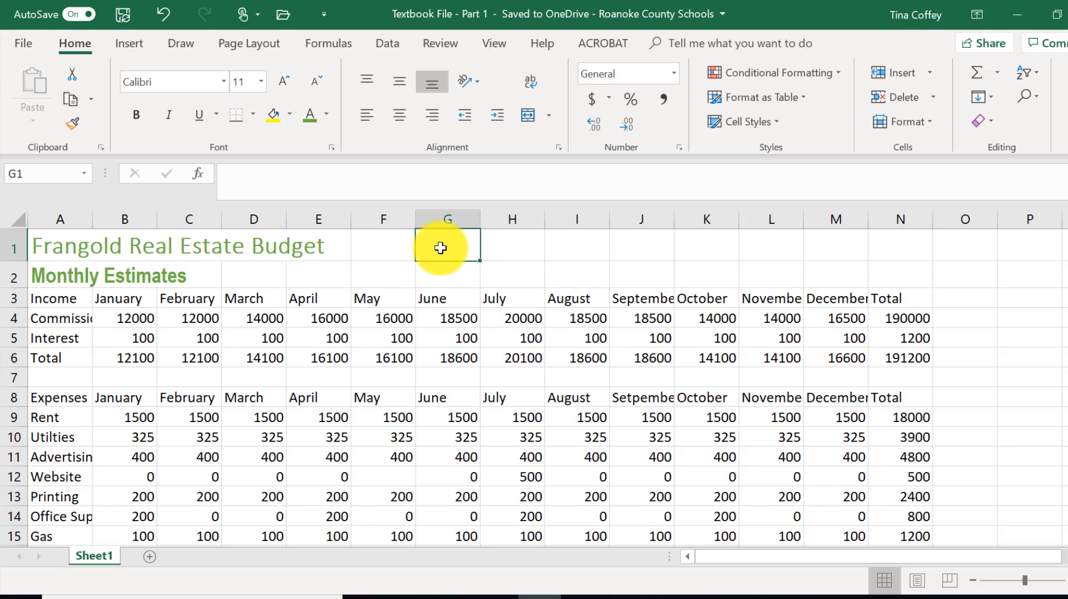
Merge and center the title across cells A1:N1
click(52, 246)
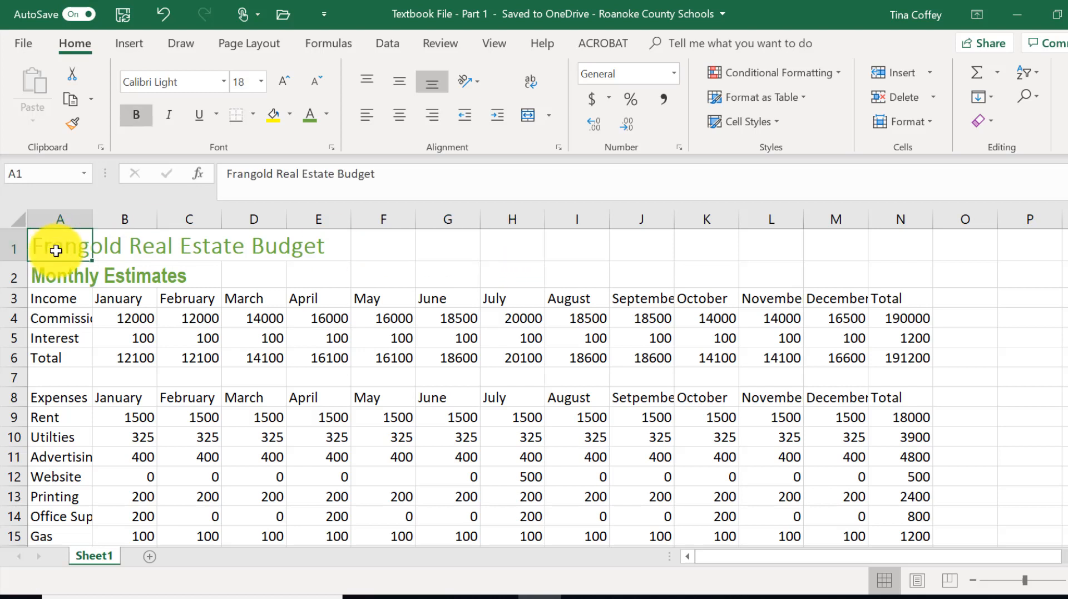
drag(56, 248, 900, 253)
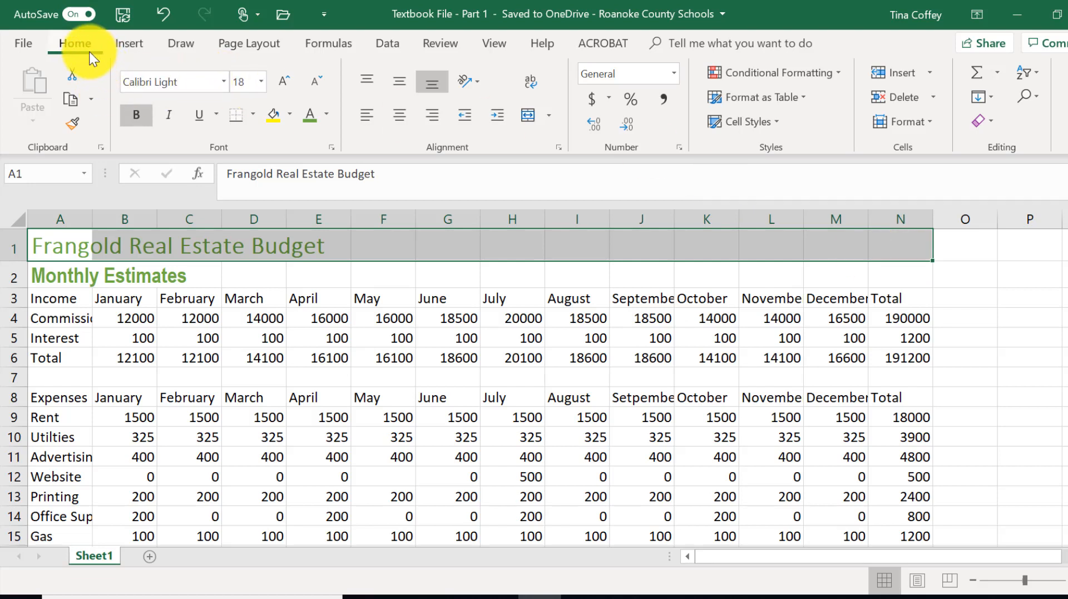
click(548, 117)
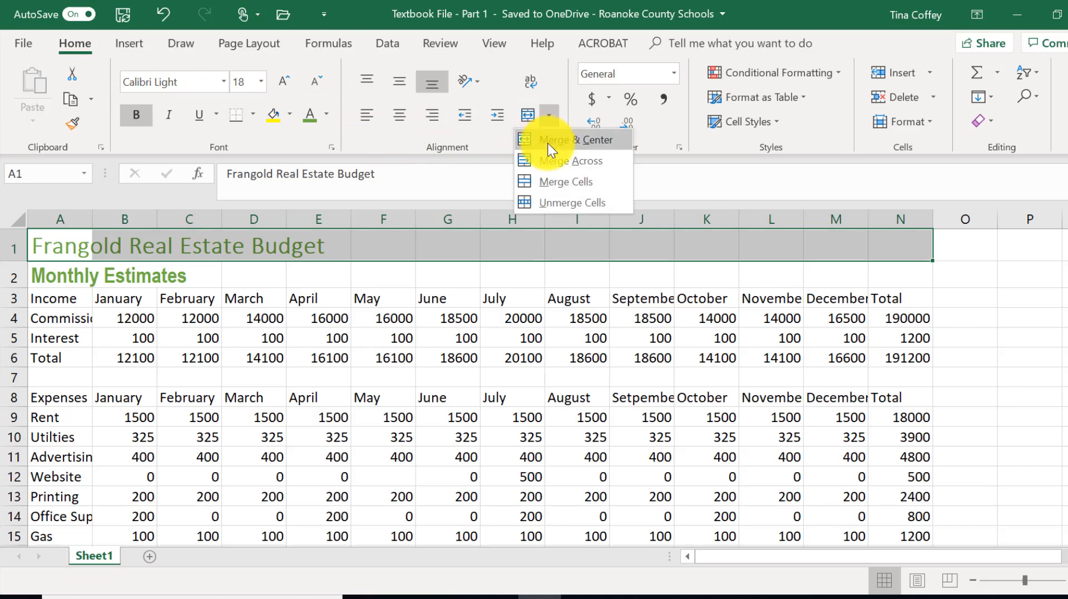
click(547, 140)
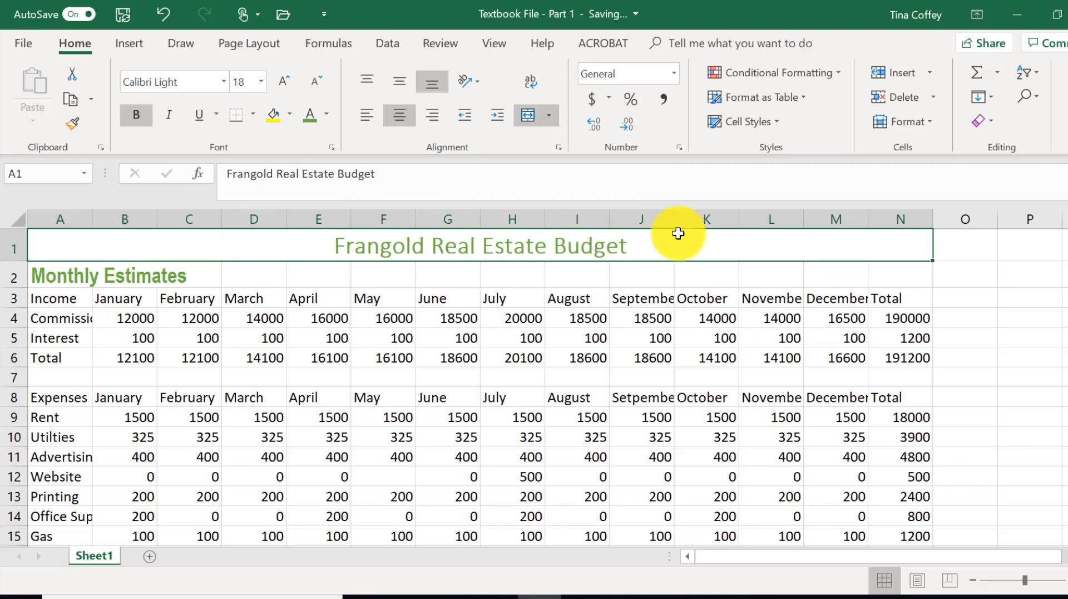
click(958, 245)
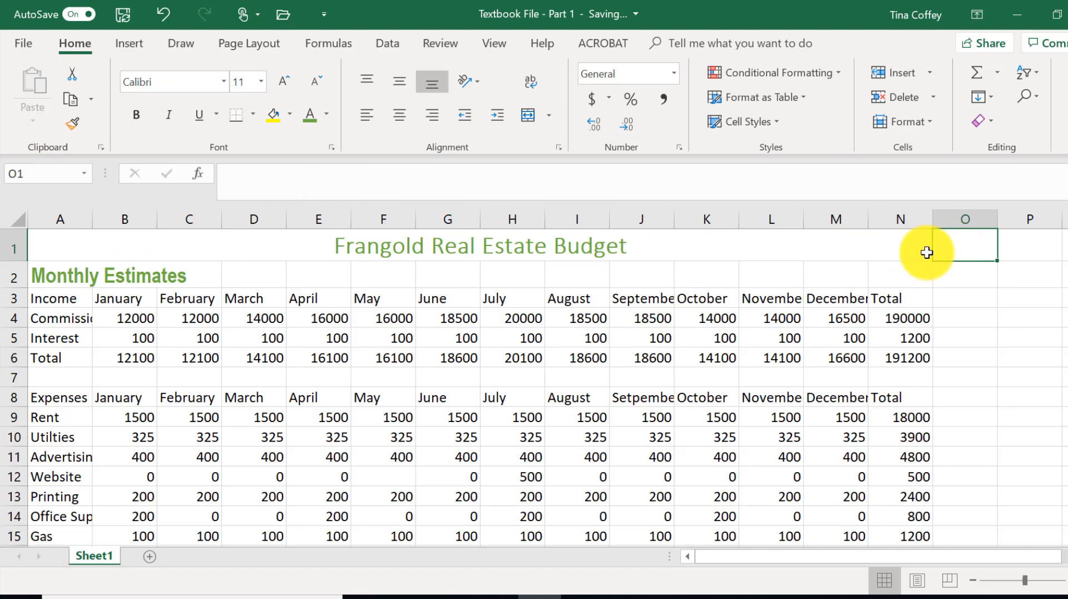
click(925, 249)
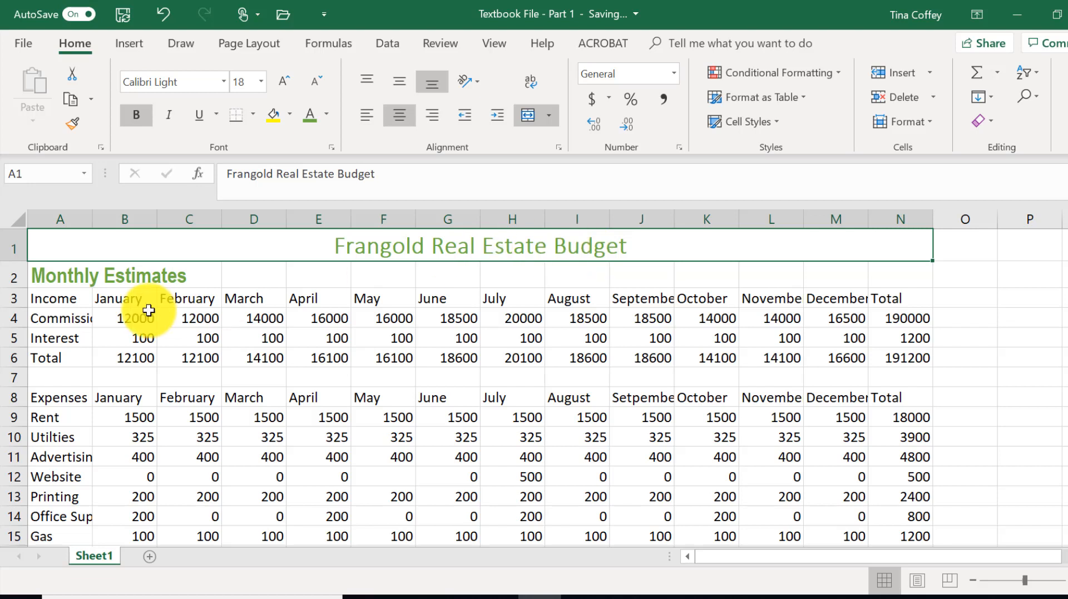
Merge and center the Monthly Estimates subtitle across cells A2:N2
click(60, 280)
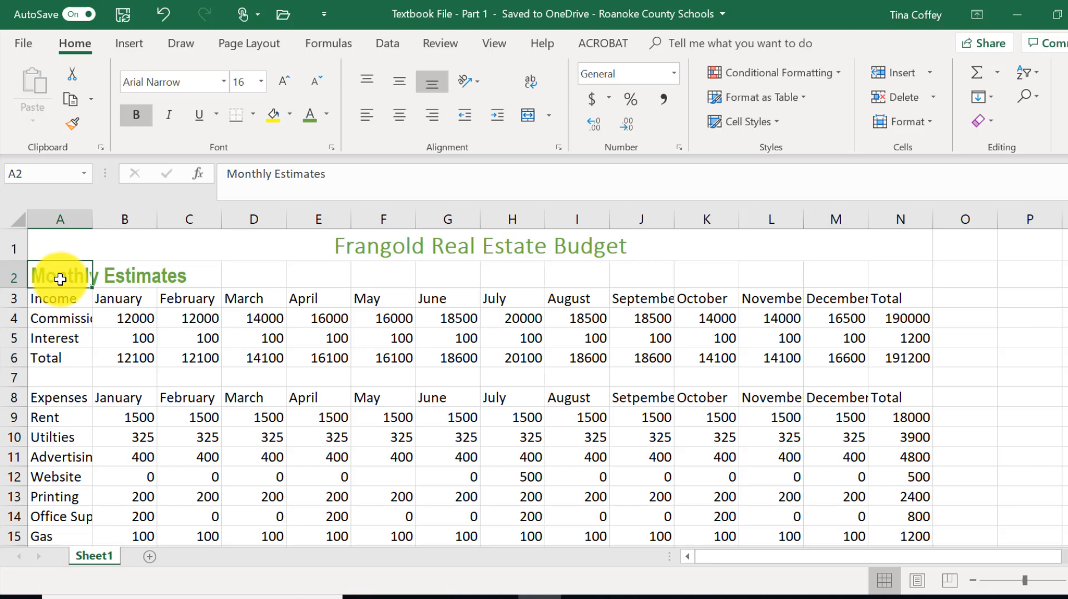
drag(60, 279, 895, 265)
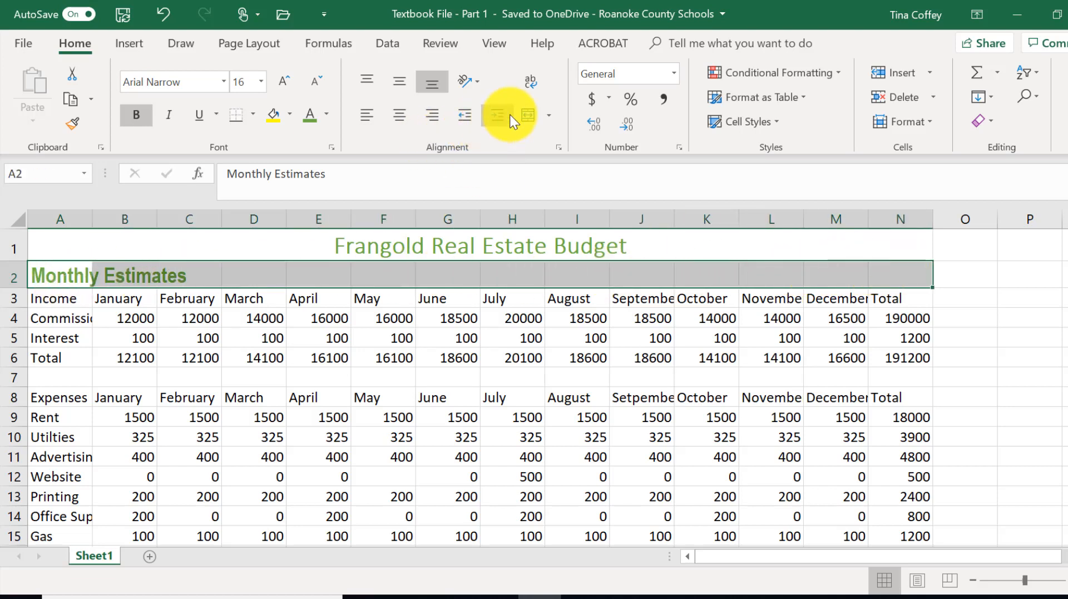
click(552, 115)
click(552, 139)
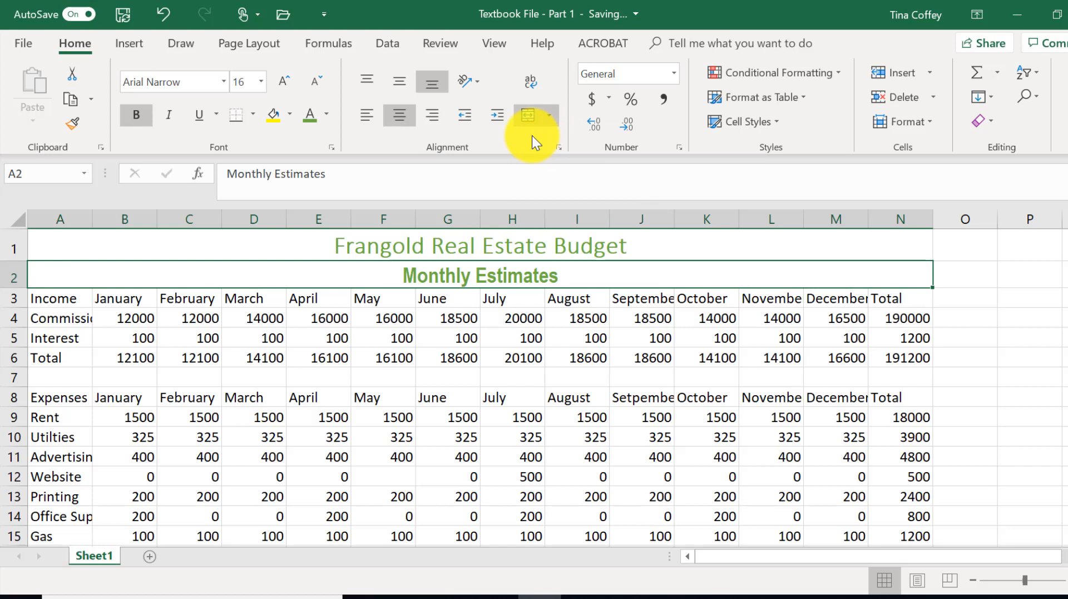
Apply the Heading 1 cell style to the Income header row, A3:N3
click(40, 302)
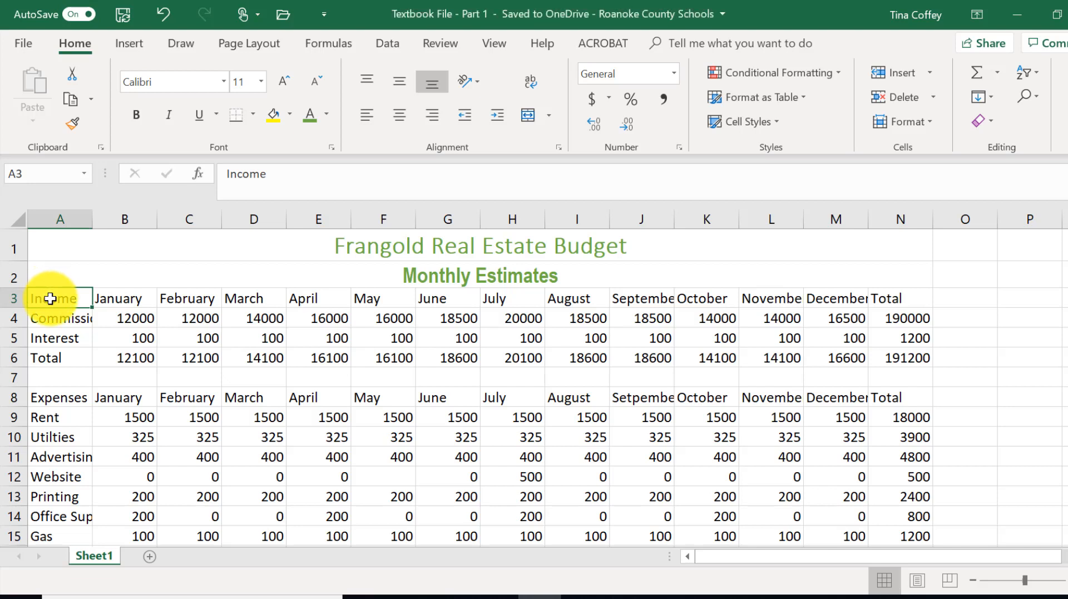
drag(50, 299, 896, 295)
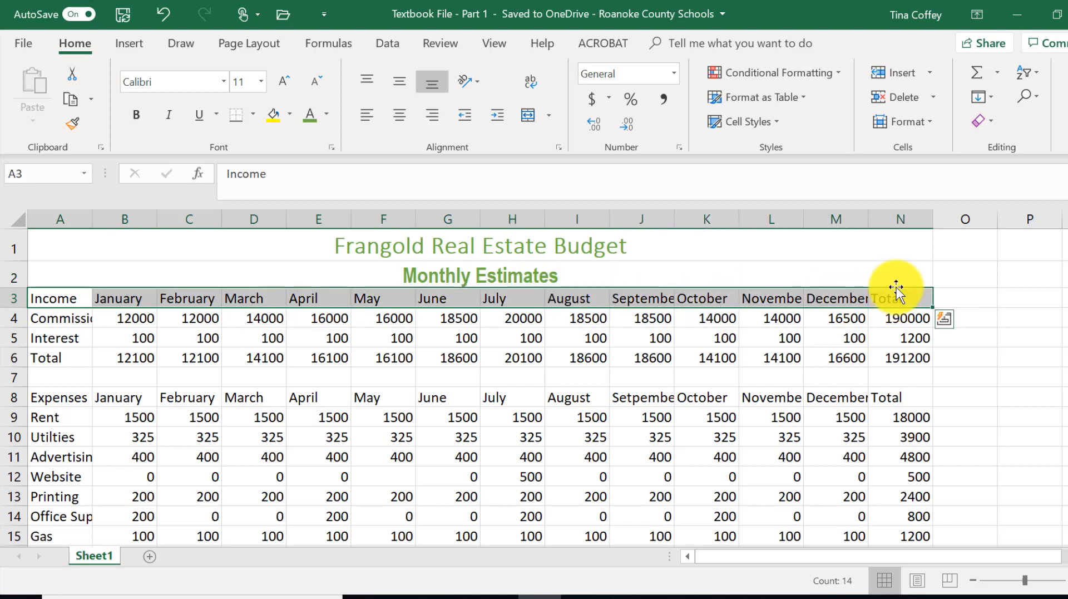
click(775, 120)
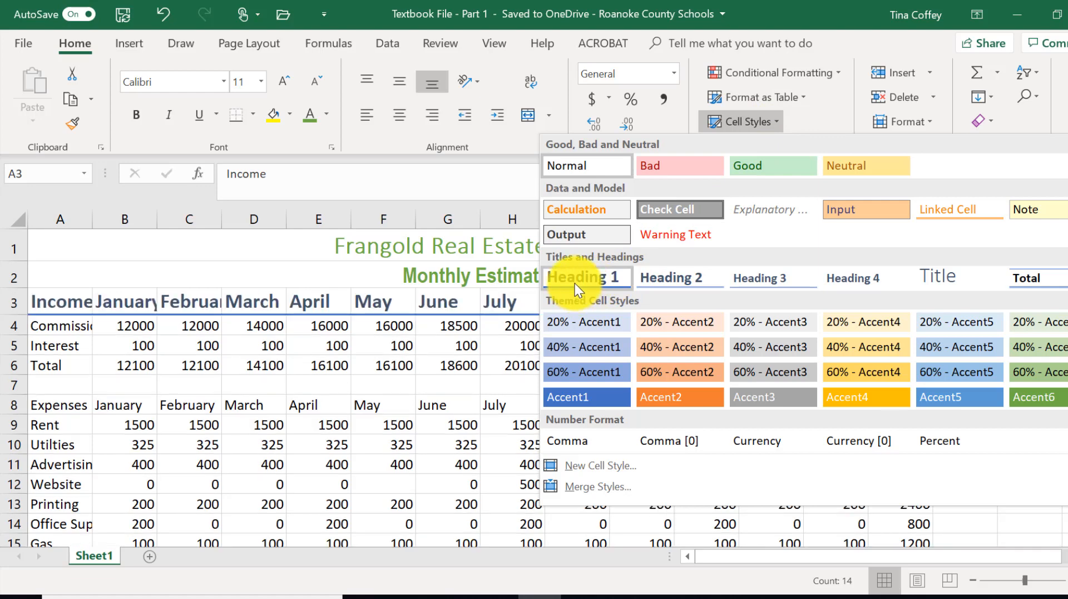
click(575, 277)
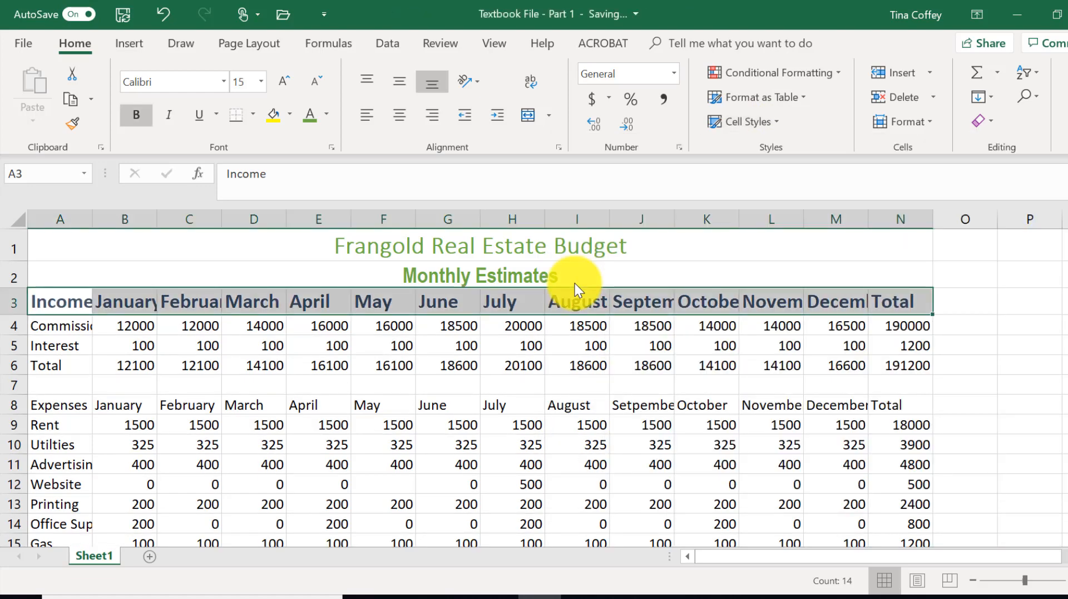
Apply the Heading 1 cell style to the Expenses header row, A8:N8
click(50, 404)
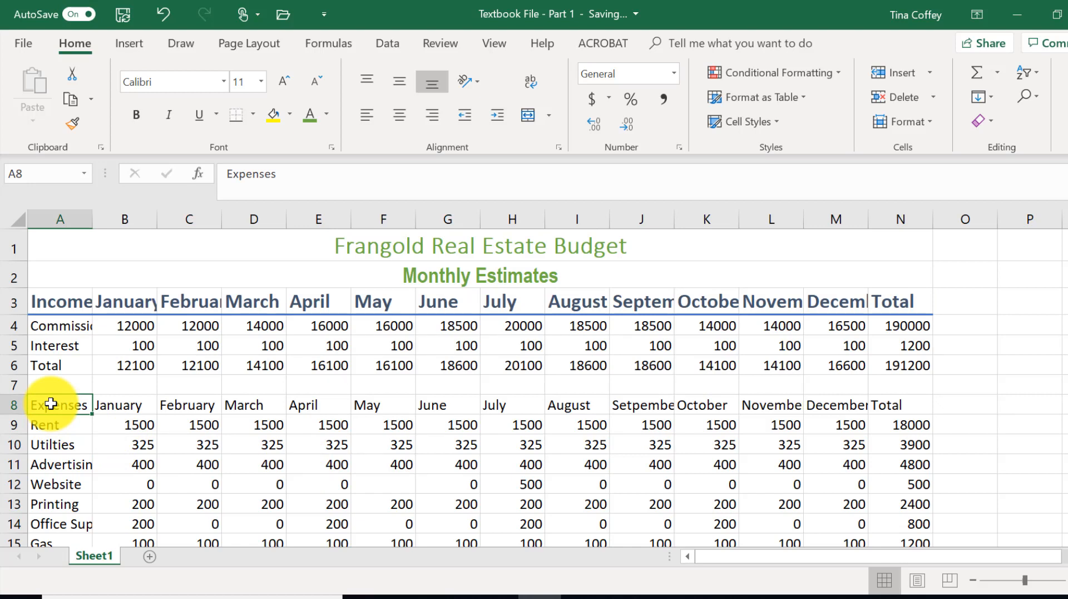
drag(50, 403, 926, 395)
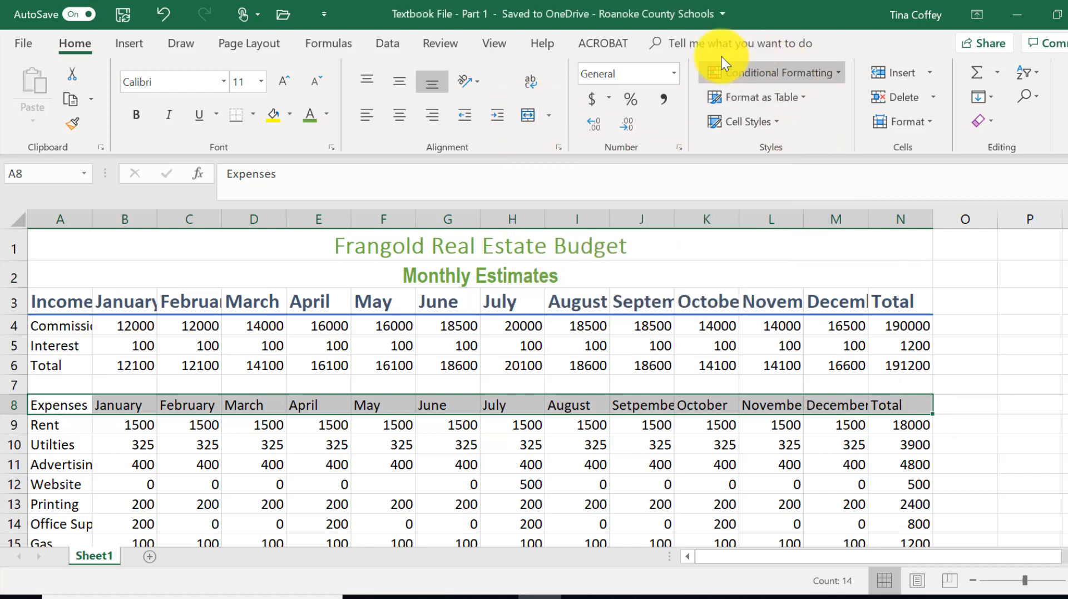
click(773, 124)
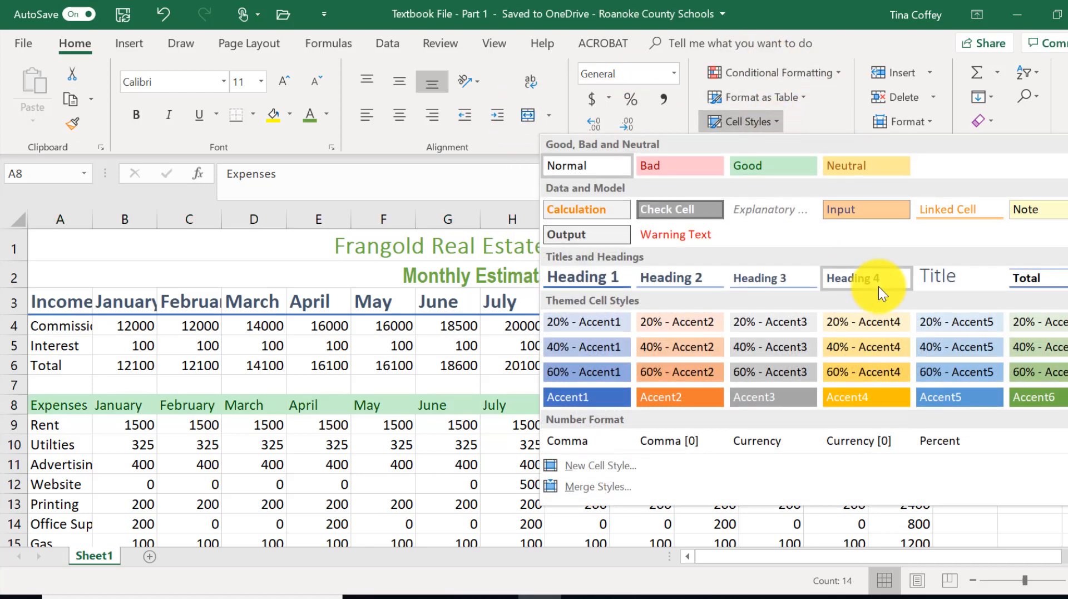
click(565, 274)
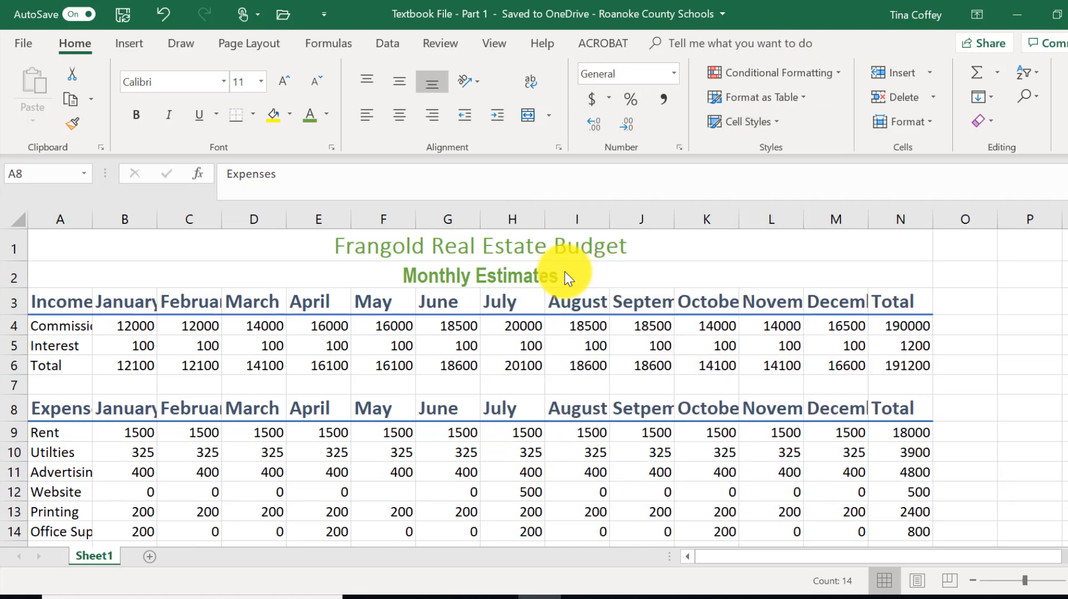
Apply the Total cell style to the income total row, A6:N6
click(79, 365)
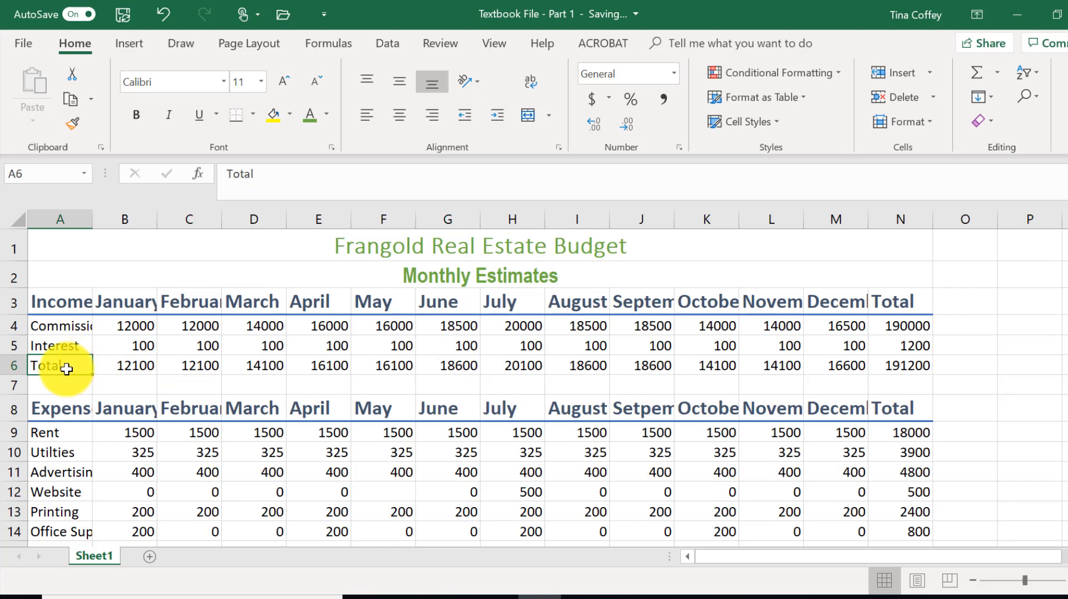
drag(67, 366, 887, 363)
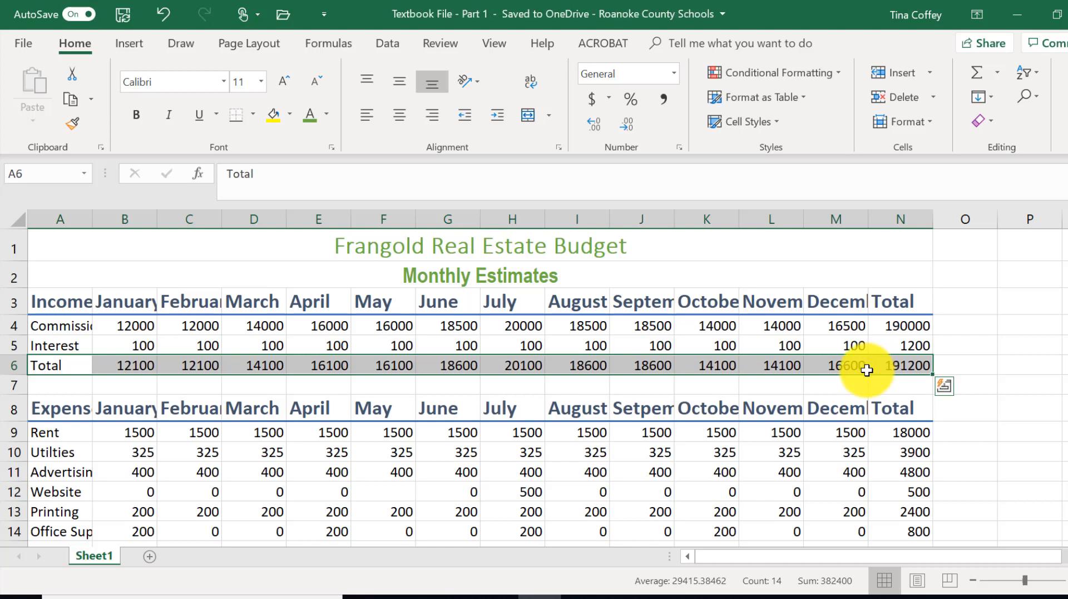
click(772, 122)
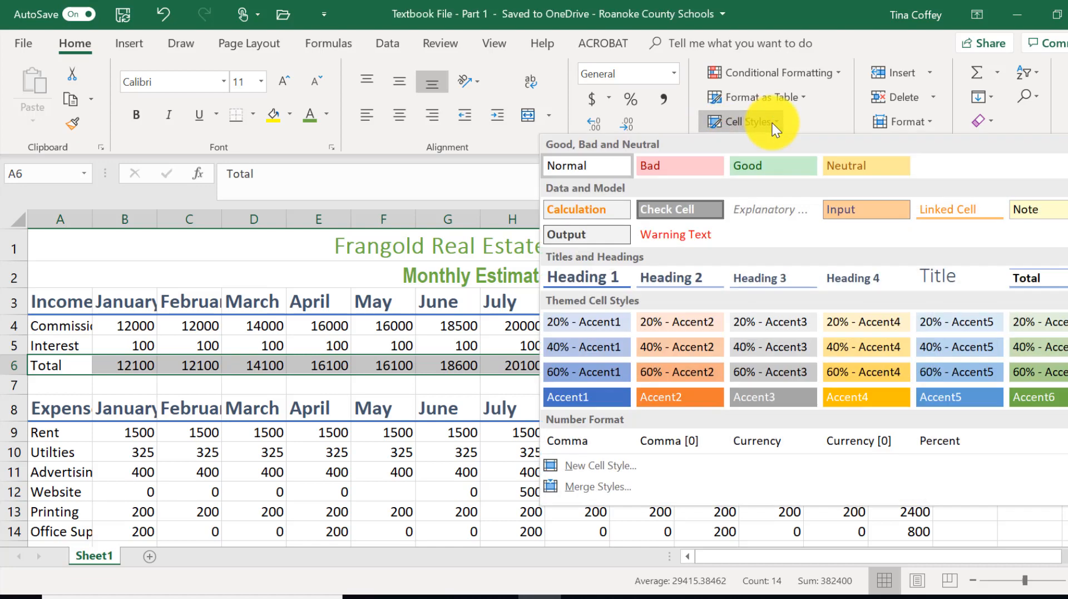
click(1026, 279)
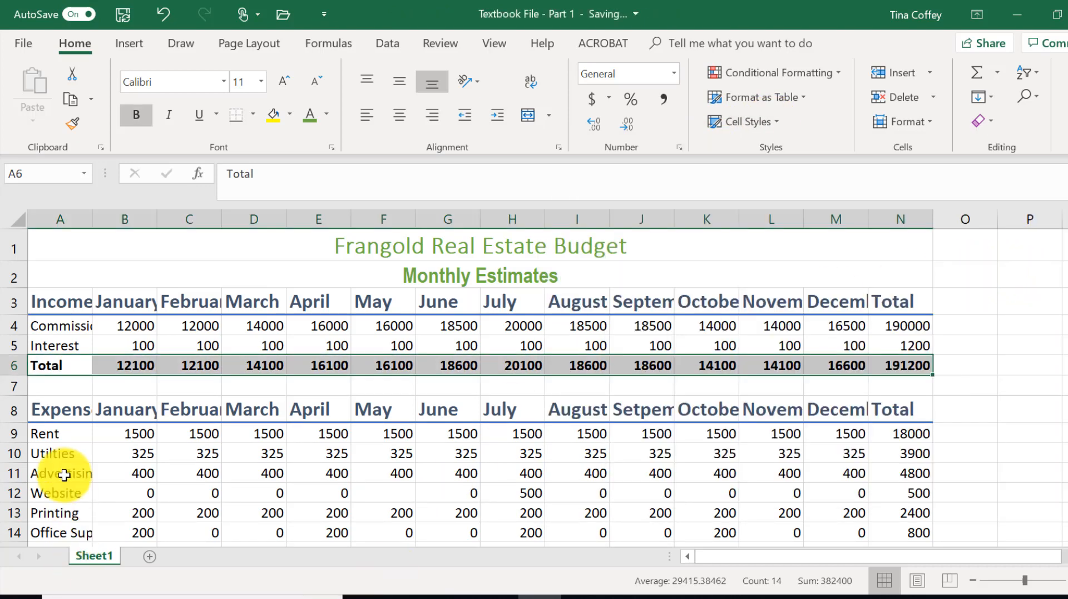
Apply the Total cell style to the expenses total row, A17:N17
scroll(64, 475, down, 1)
drag(53, 506, 899, 499)
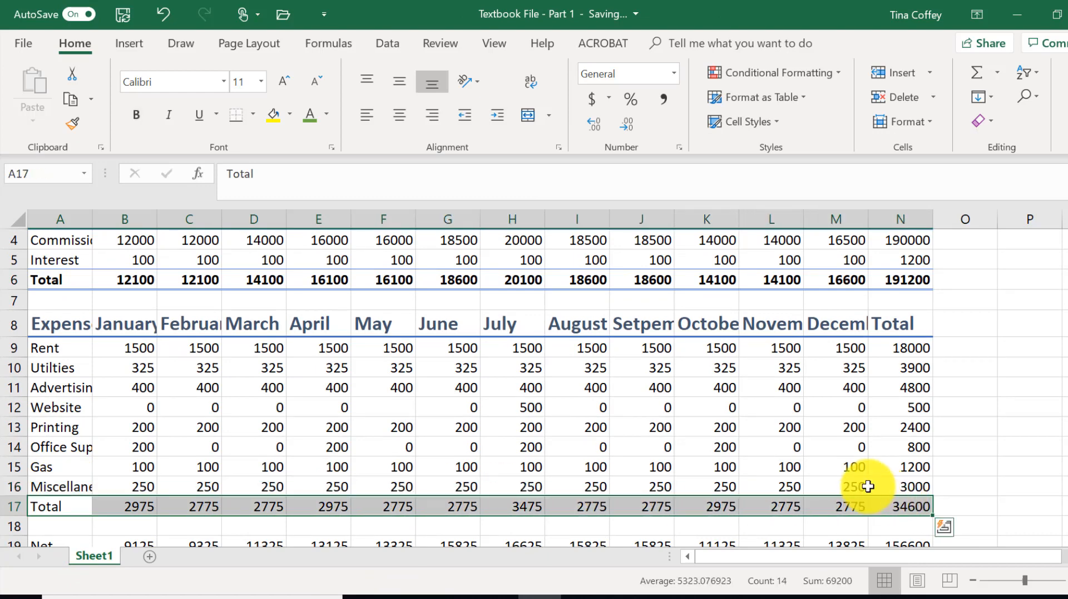
click(778, 124)
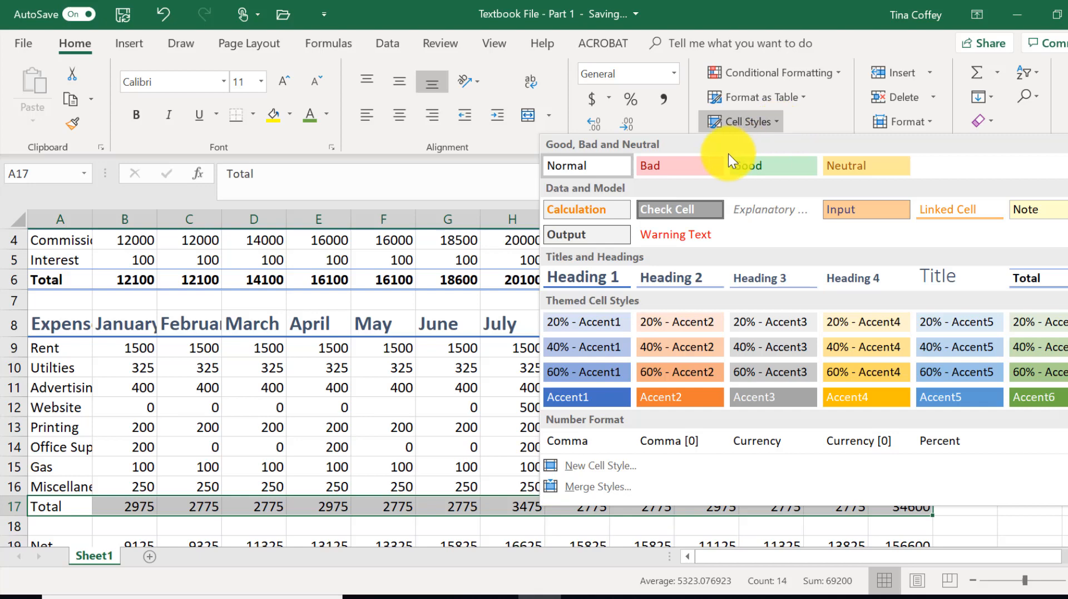
click(1024, 281)
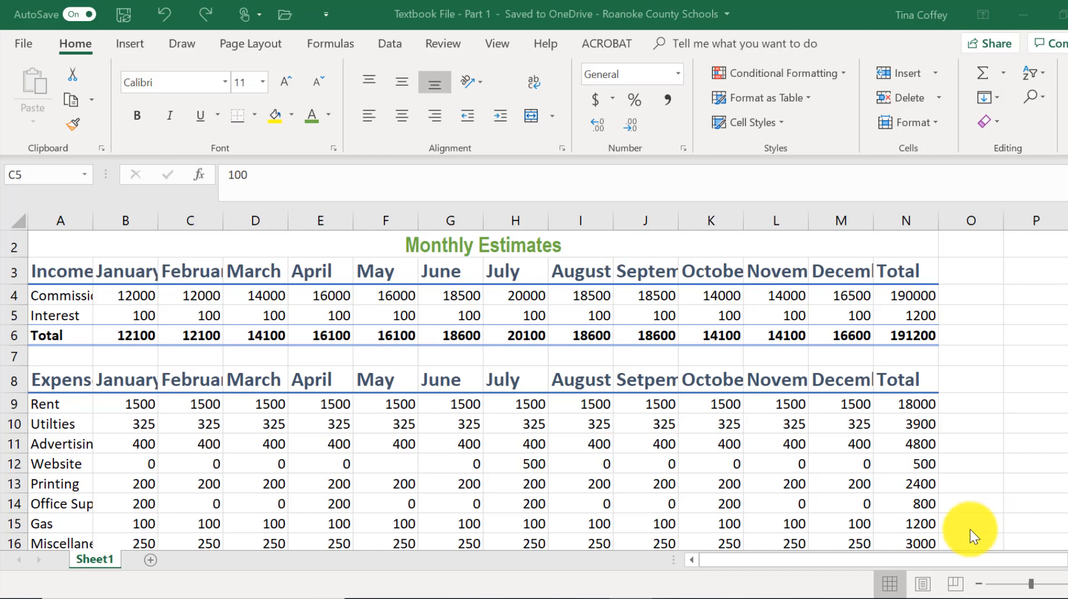
Apply the 20% - Accent6 cell style to the Commission row, A4:N4
click(44, 292)
drag(44, 293, 918, 294)
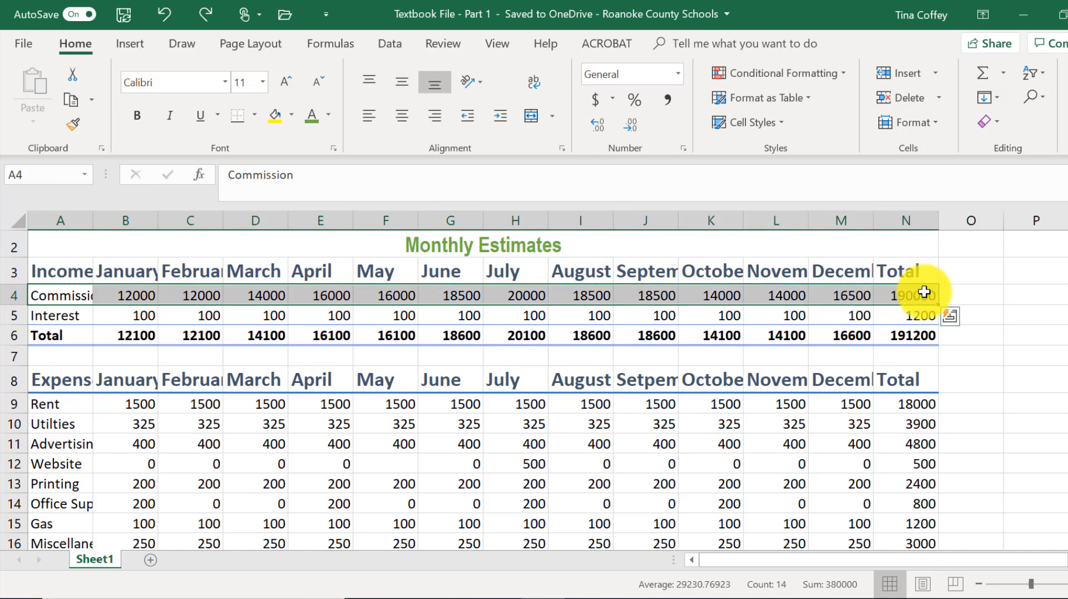
click(766, 122)
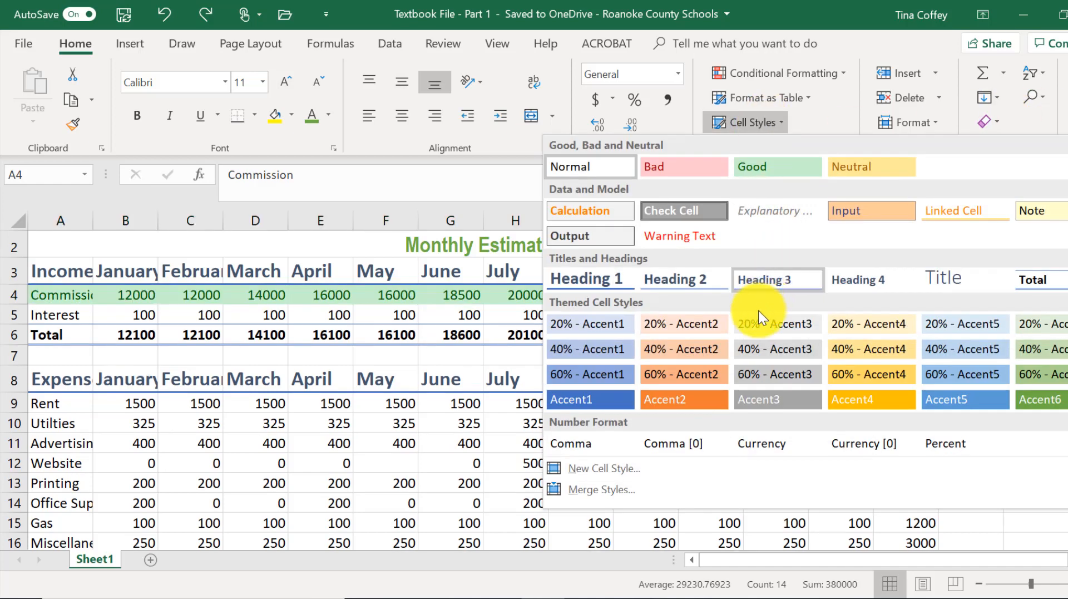
click(1043, 342)
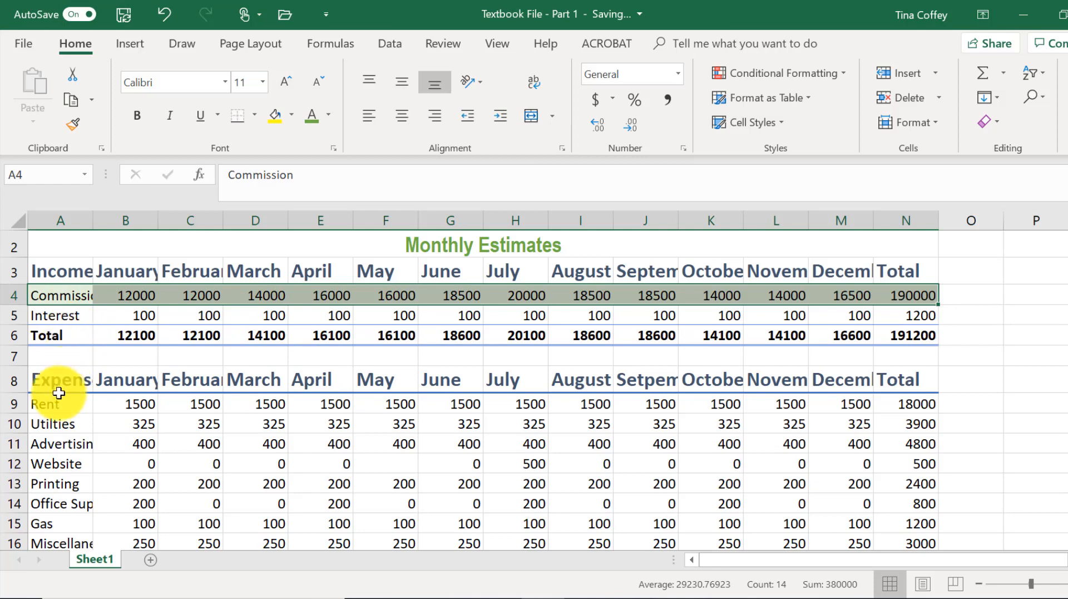
Apply the 20% - Accent6 cell style to the Rent row A9:N9 and the Advertising row A11:N11
drag(48, 402, 880, 406)
click(771, 125)
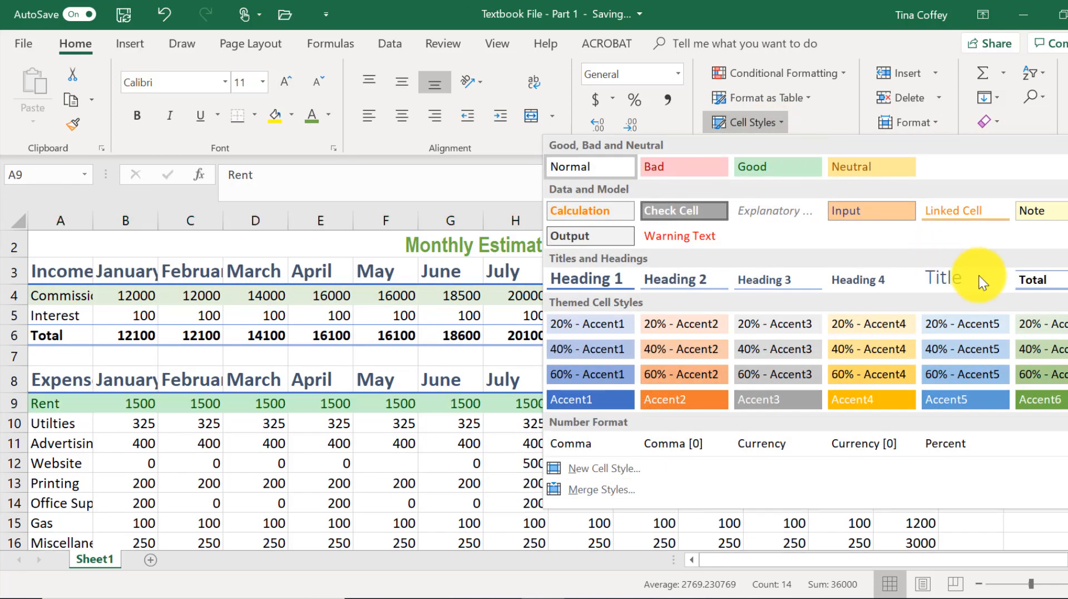
click(1035, 329)
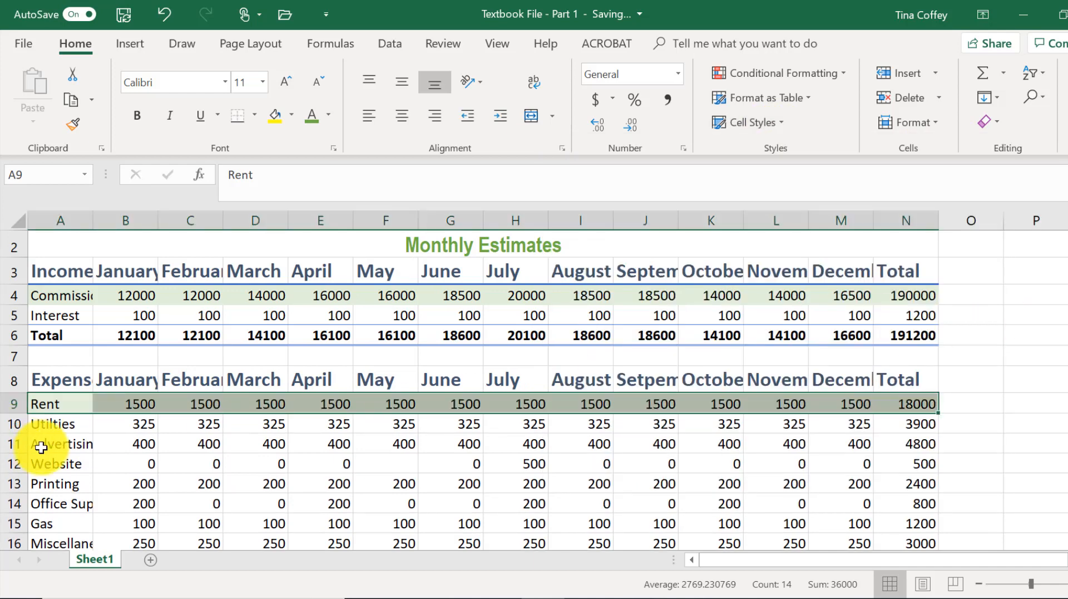
drag(44, 443, 888, 447)
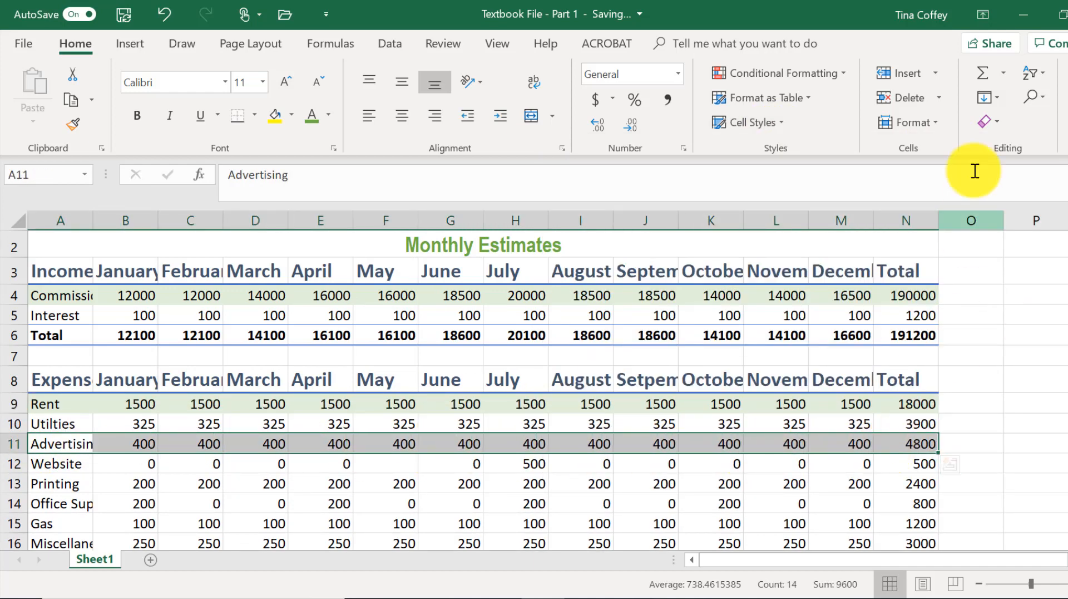
click(763, 129)
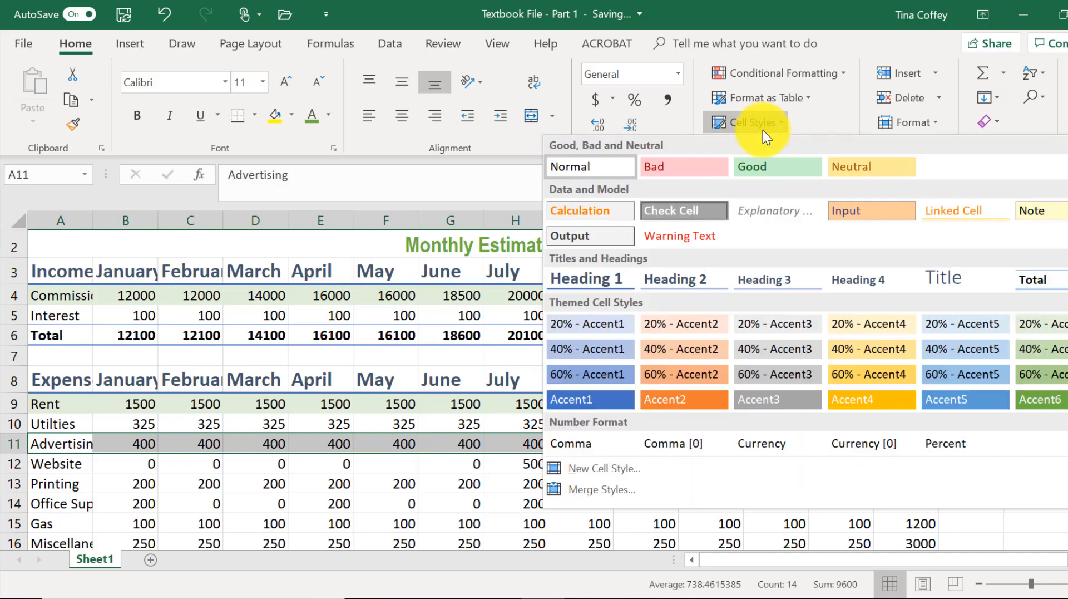
click(1051, 333)
Apply the 20% - Accent6 cell style to the Printing row A13:N13 and the Gas row A15:N15
drag(59, 485, 921, 481)
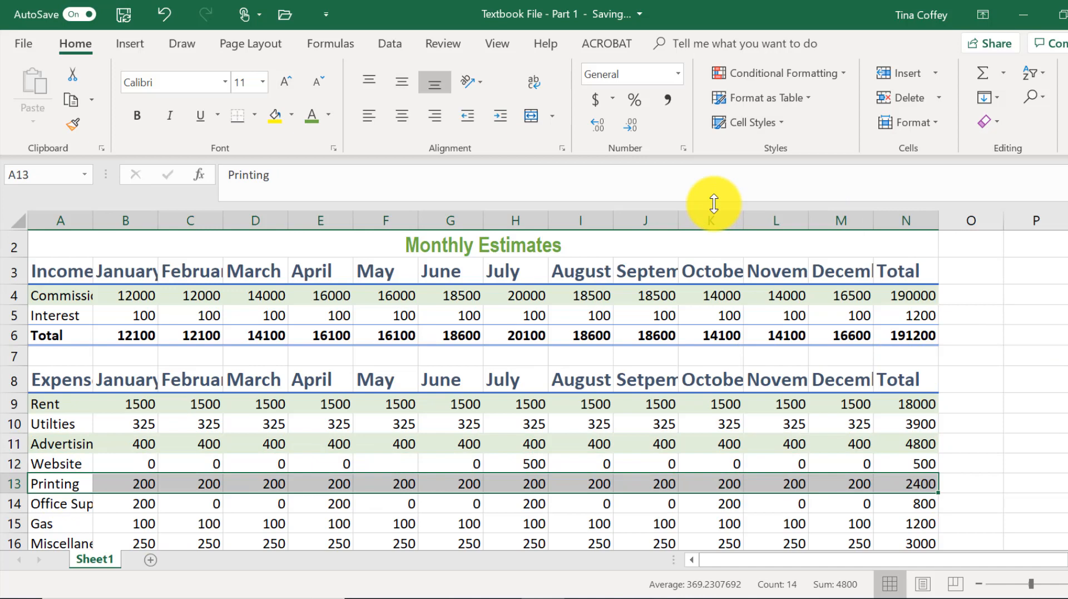
click(746, 116)
click(1033, 334)
scroll(525, 422, down, 2)
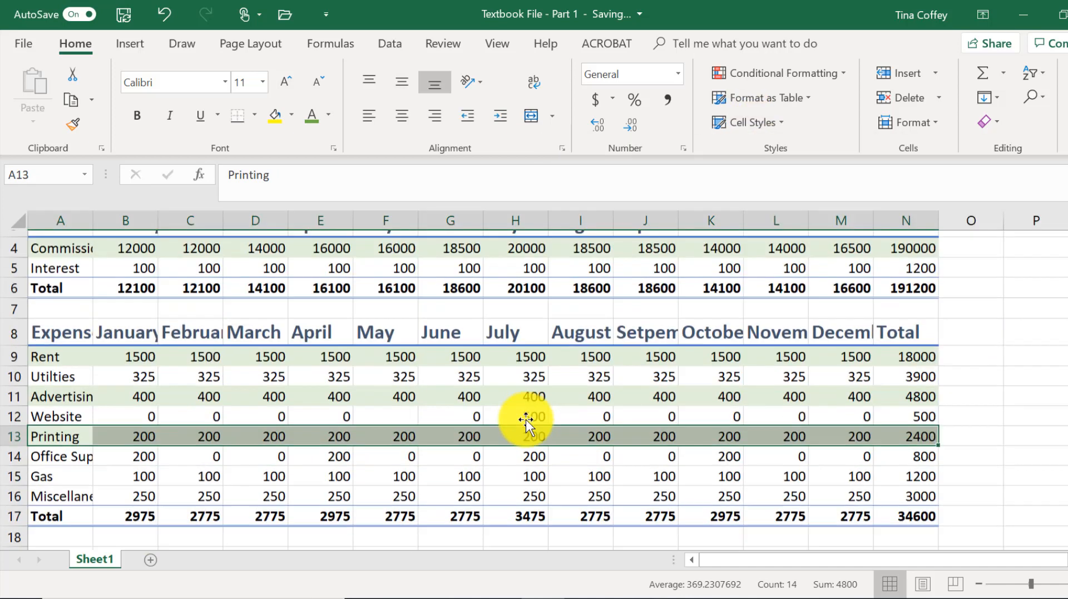
drag(110, 382, 909, 384)
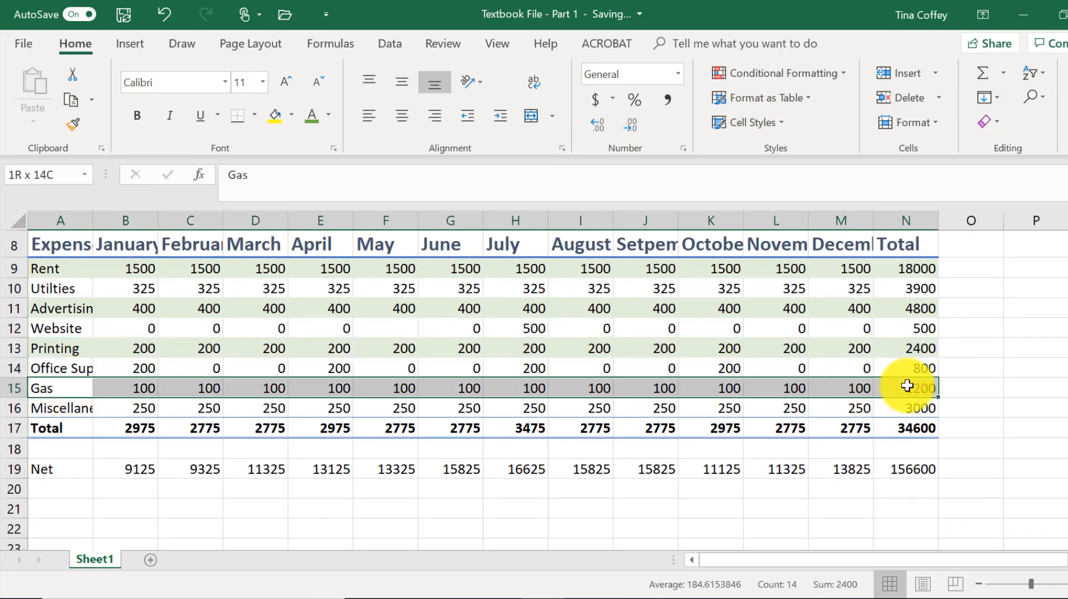
click(740, 122)
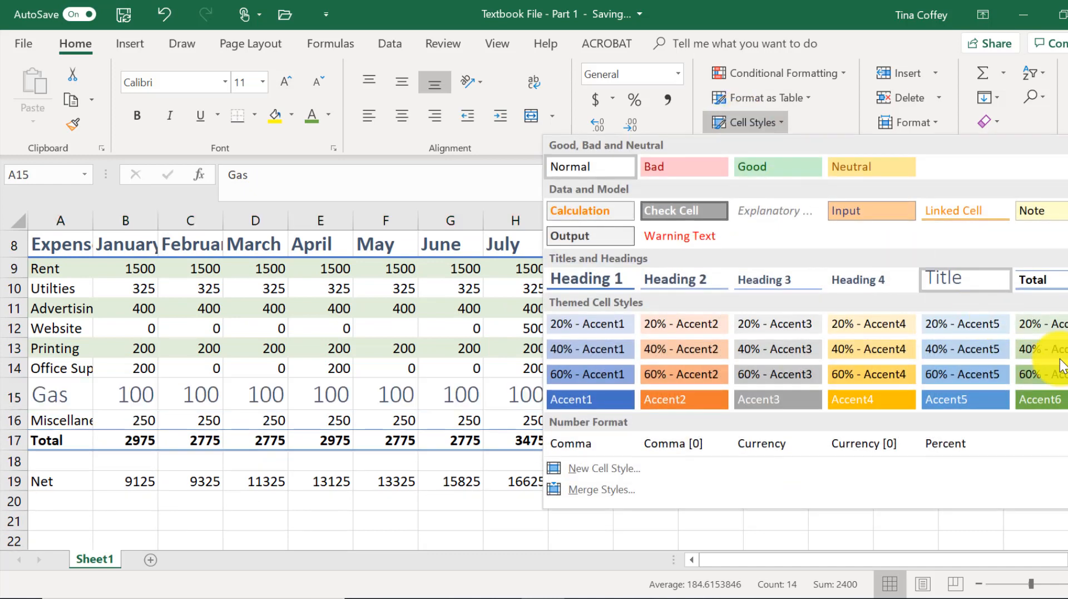
click(1040, 322)
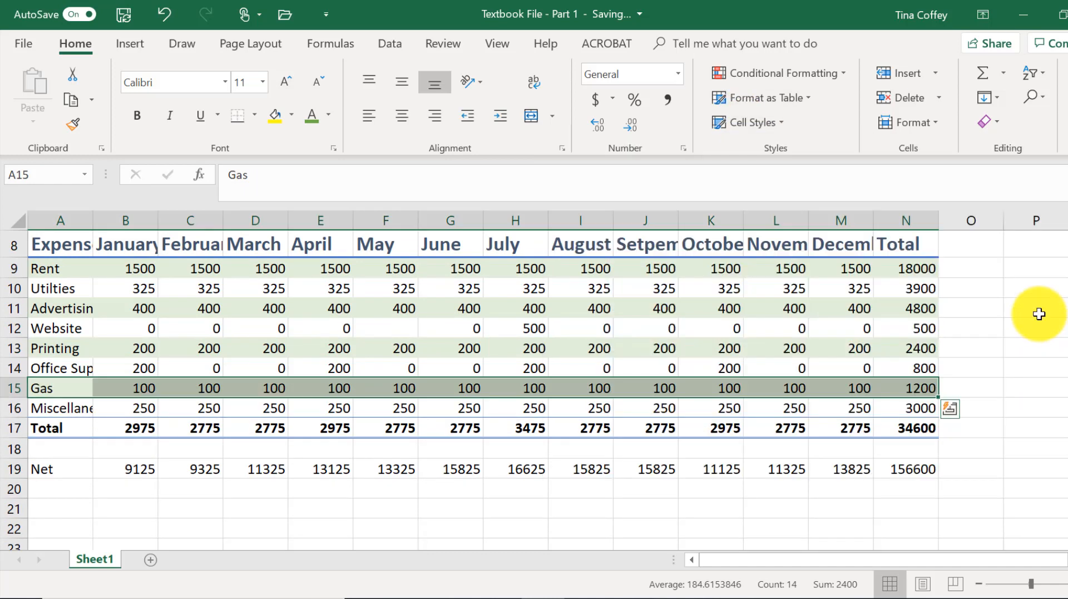
Apply the 40% - Accent6 cell style to rows 5, 10, 12, 14 and 16 together, across columns A to N
scroll(618, 344, up, 2)
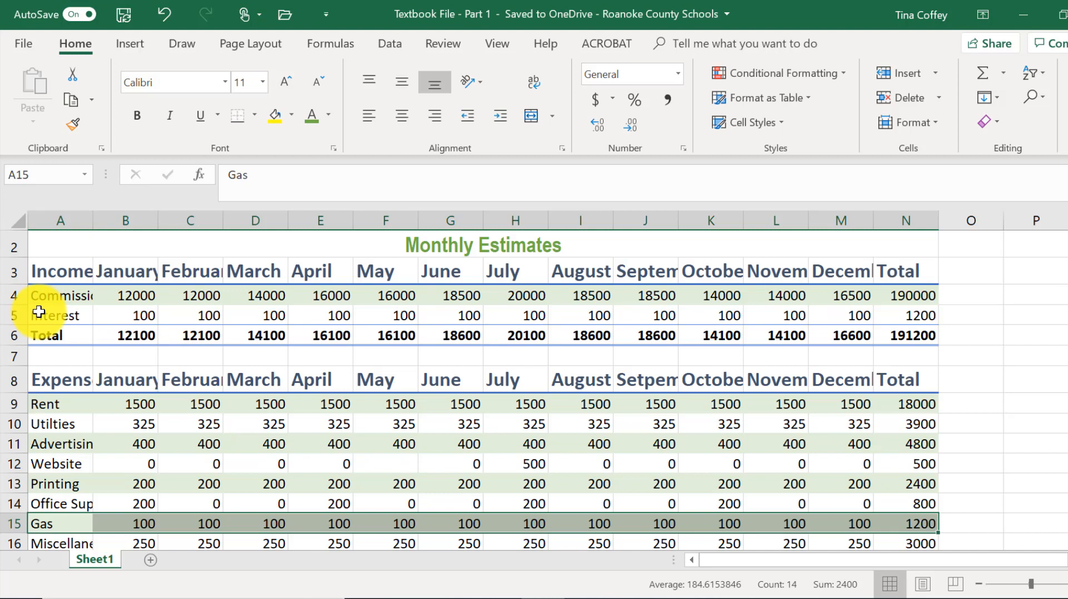
drag(39, 312, 924, 313)
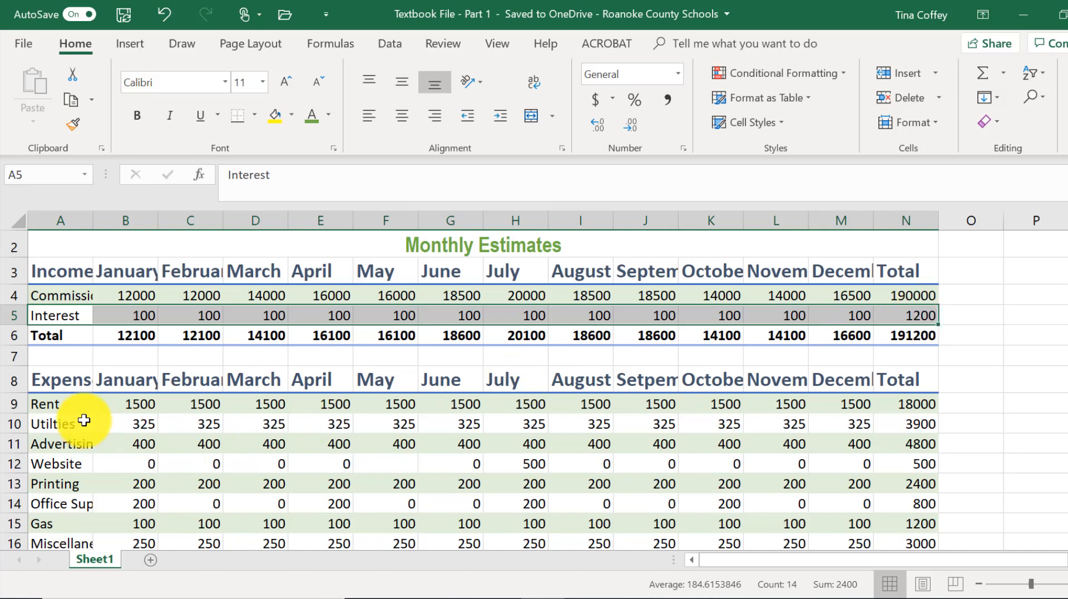
drag(84, 420, 920, 422)
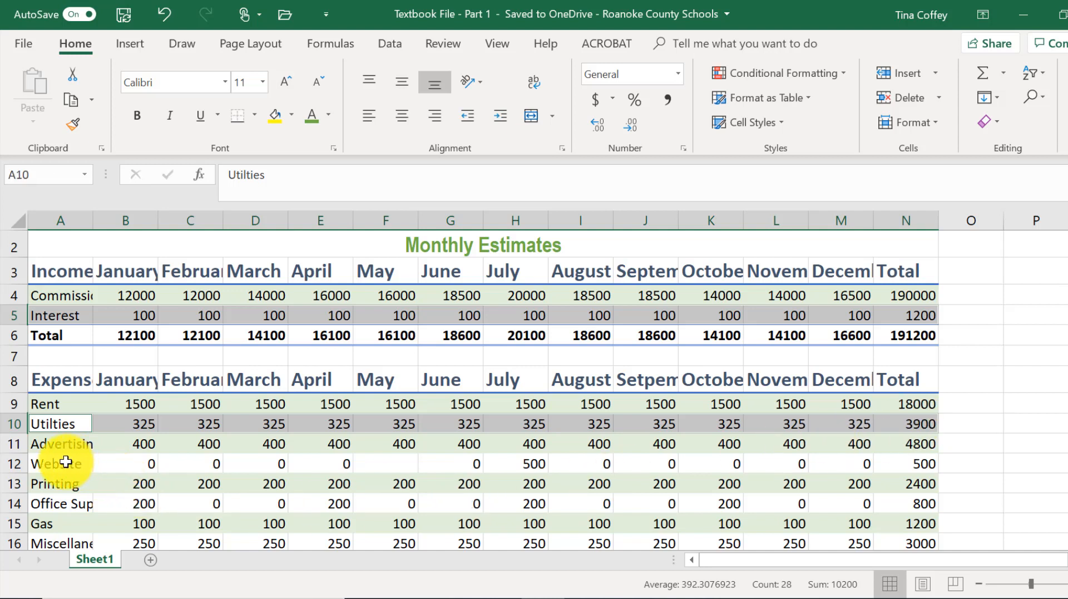
drag(65, 461, 658, 463)
drag(852, 457, 925, 456)
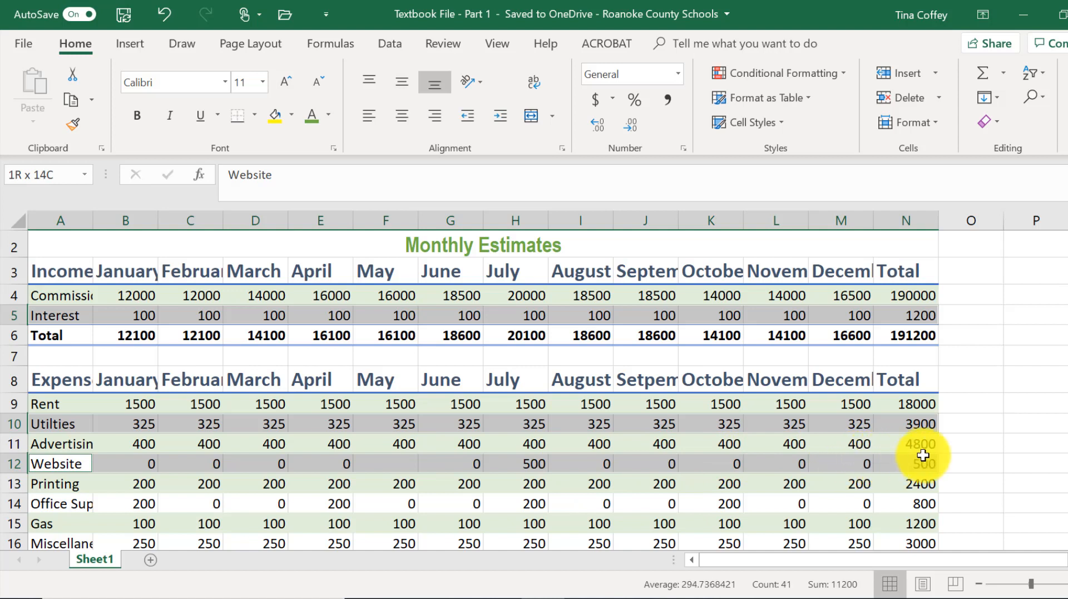
drag(34, 512, 913, 505)
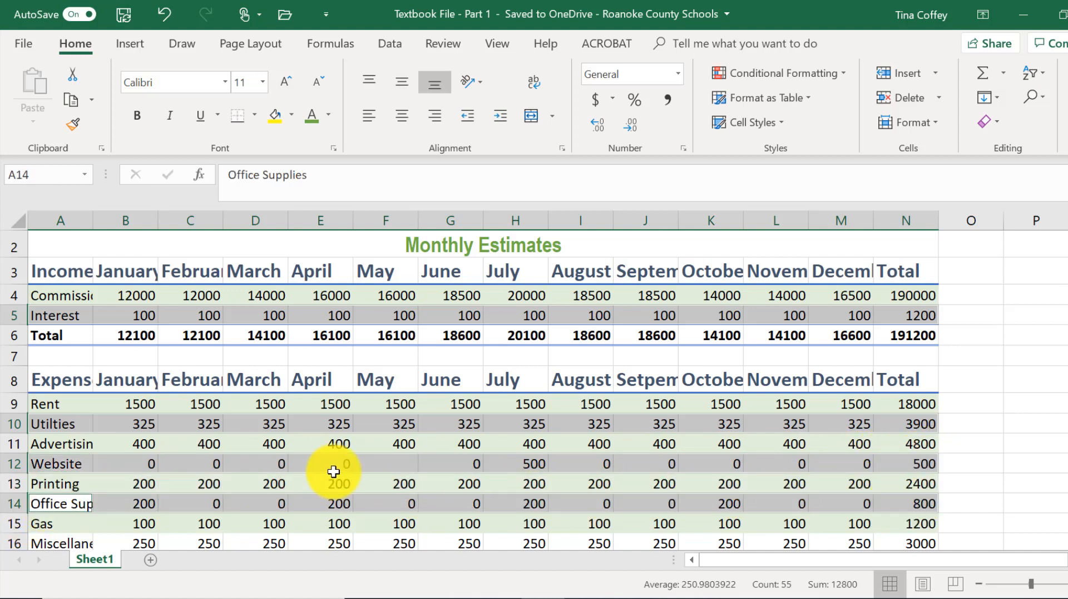
drag(50, 539, 909, 548)
scroll(1005, 486, down, 1)
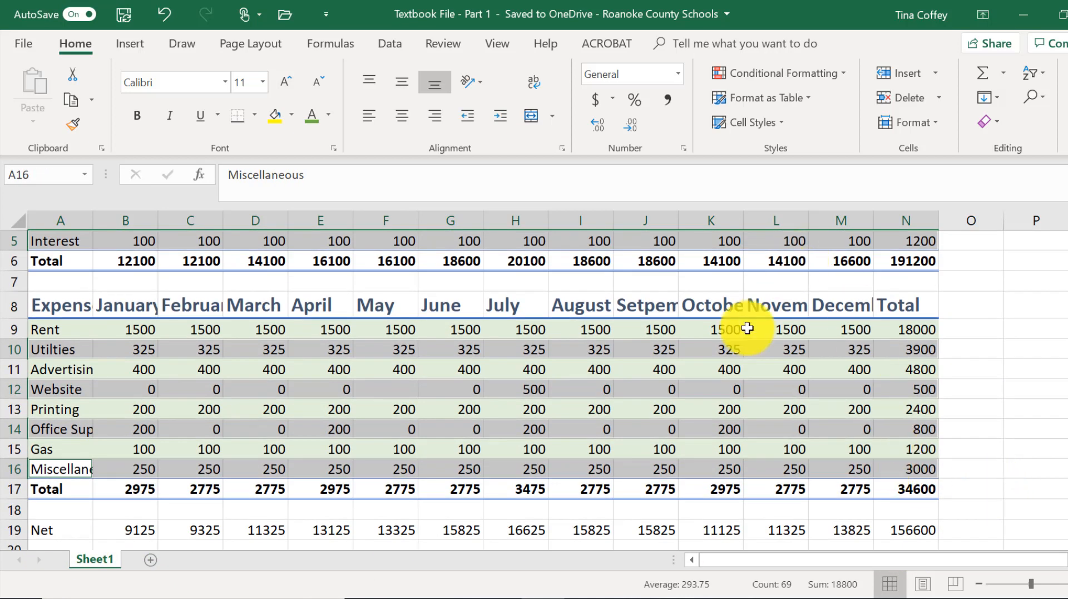
click(779, 122)
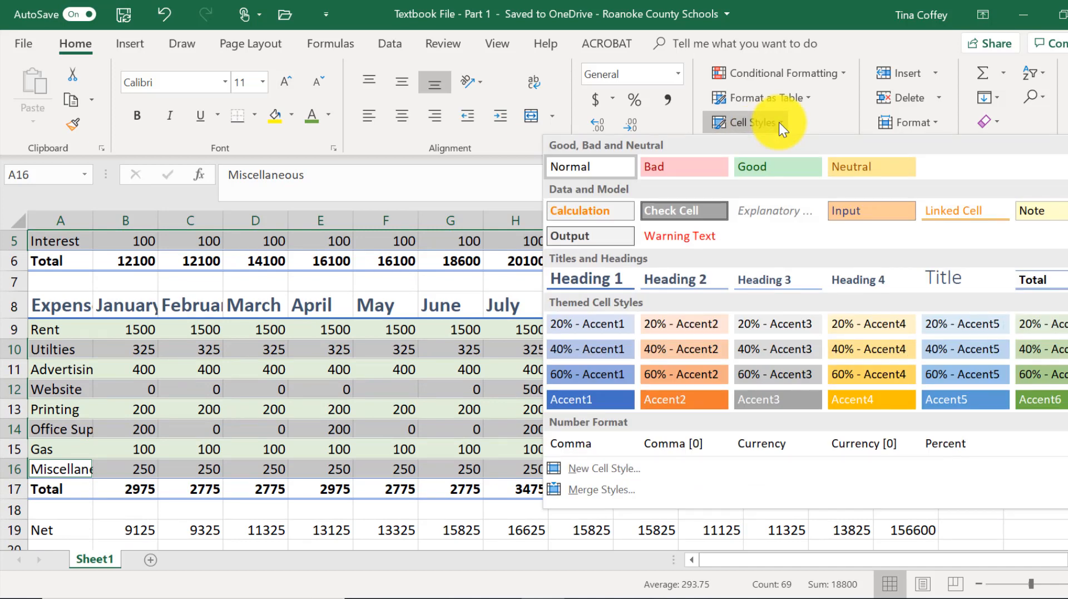
click(1052, 356)
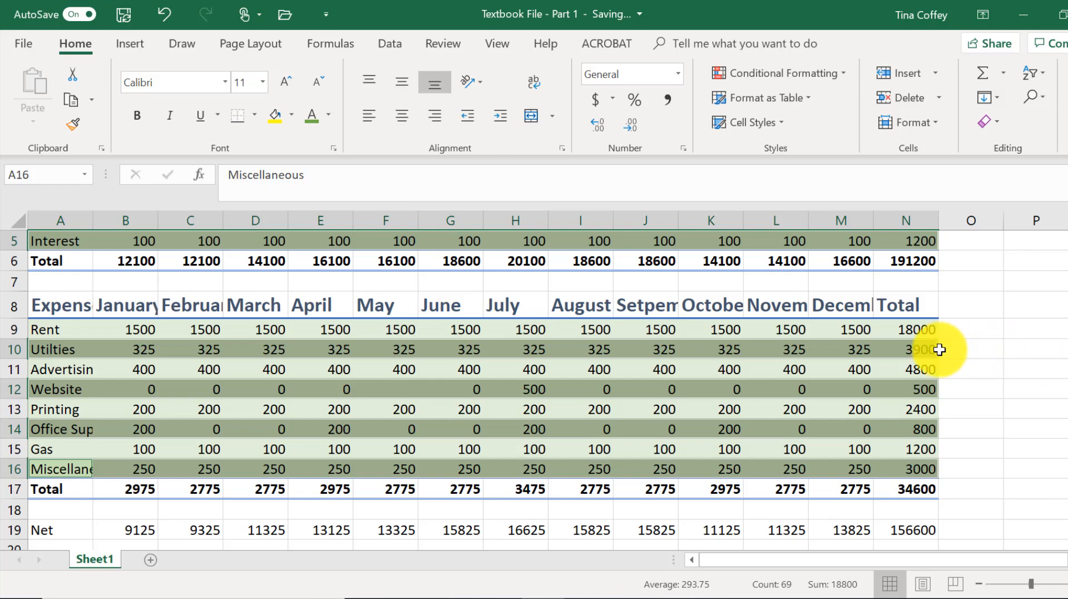
Apply the Accounting number format with dollar signs to the Commission row values, B4:N4
scroll(800, 320, up, 2)
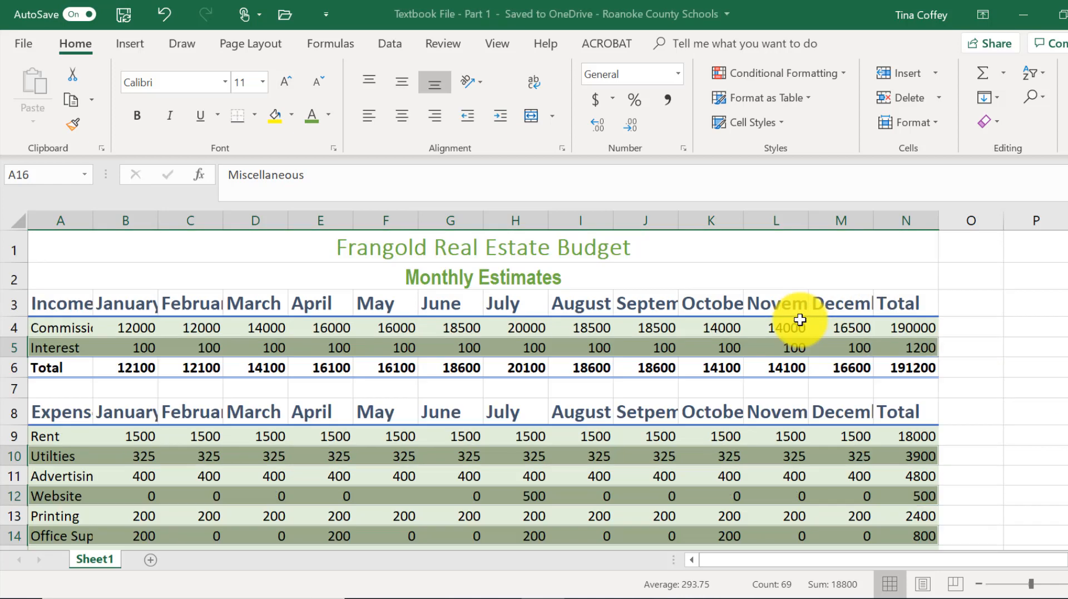
click(187, 388)
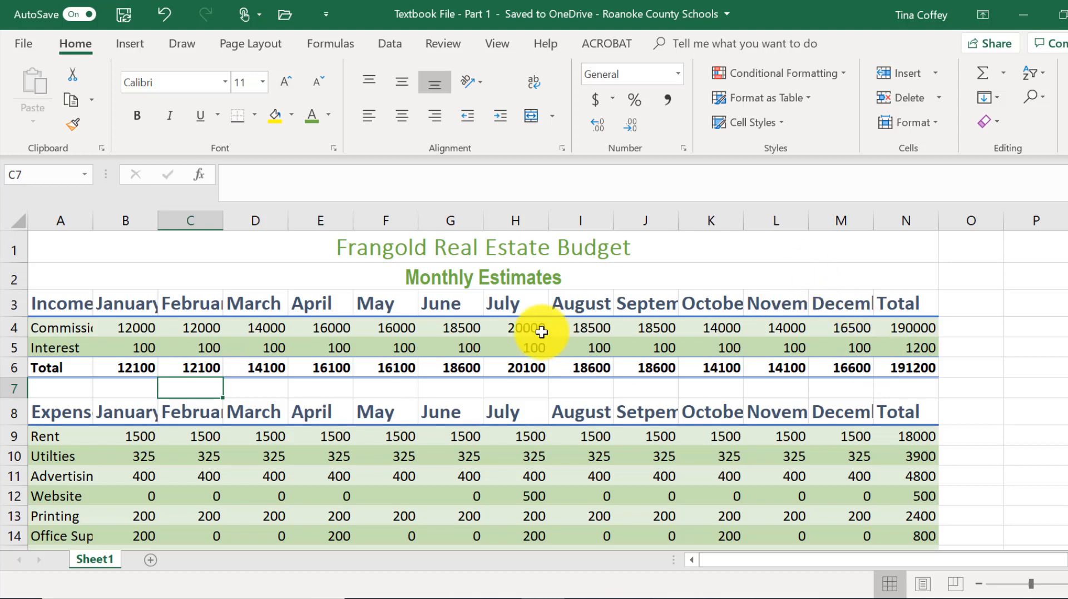
click(132, 328)
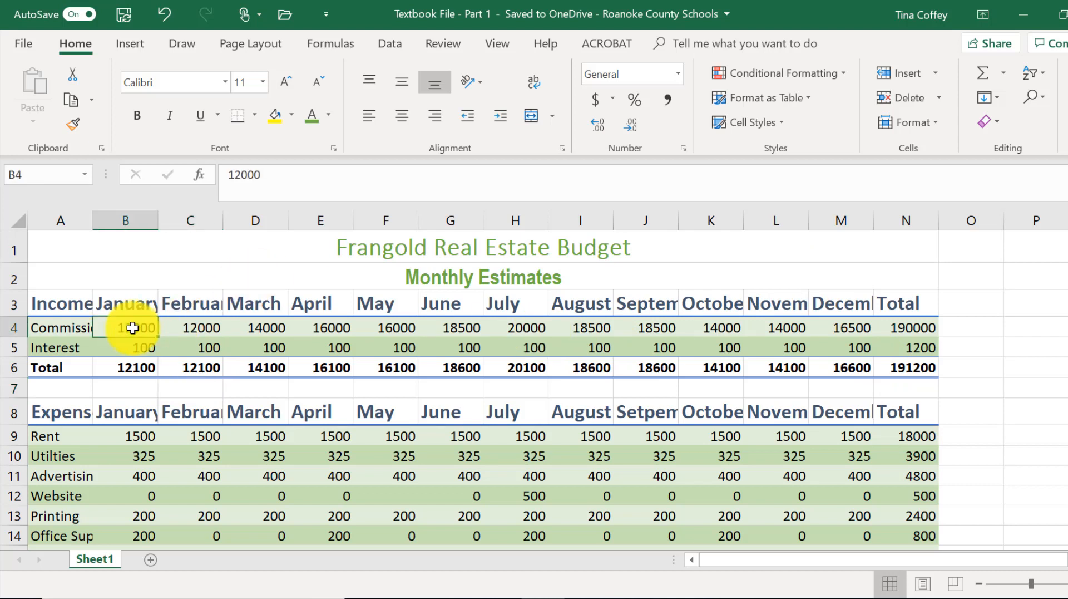
drag(133, 328, 933, 324)
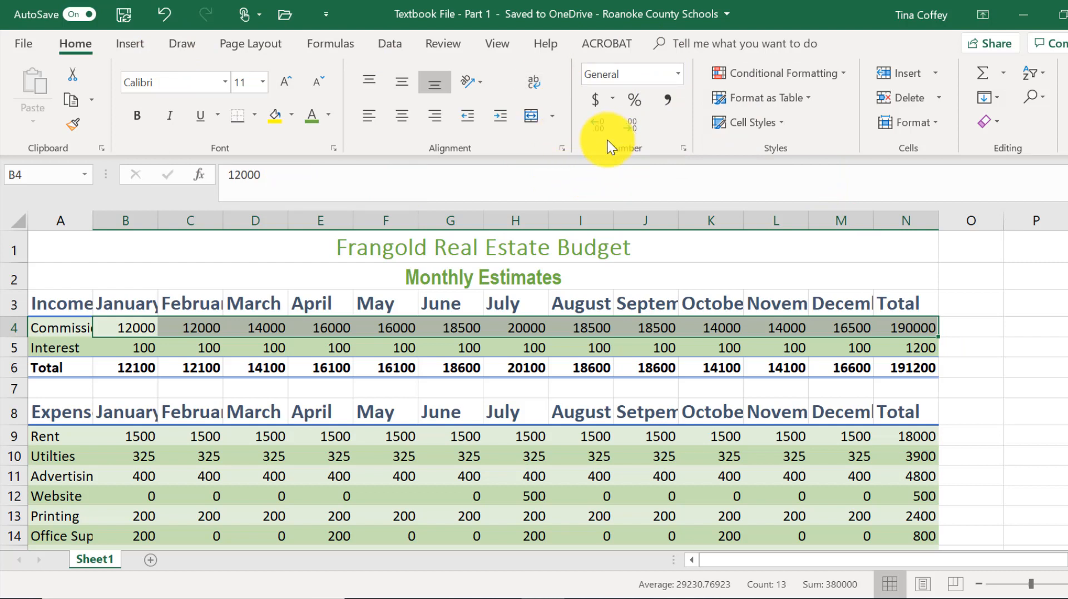
click(599, 102)
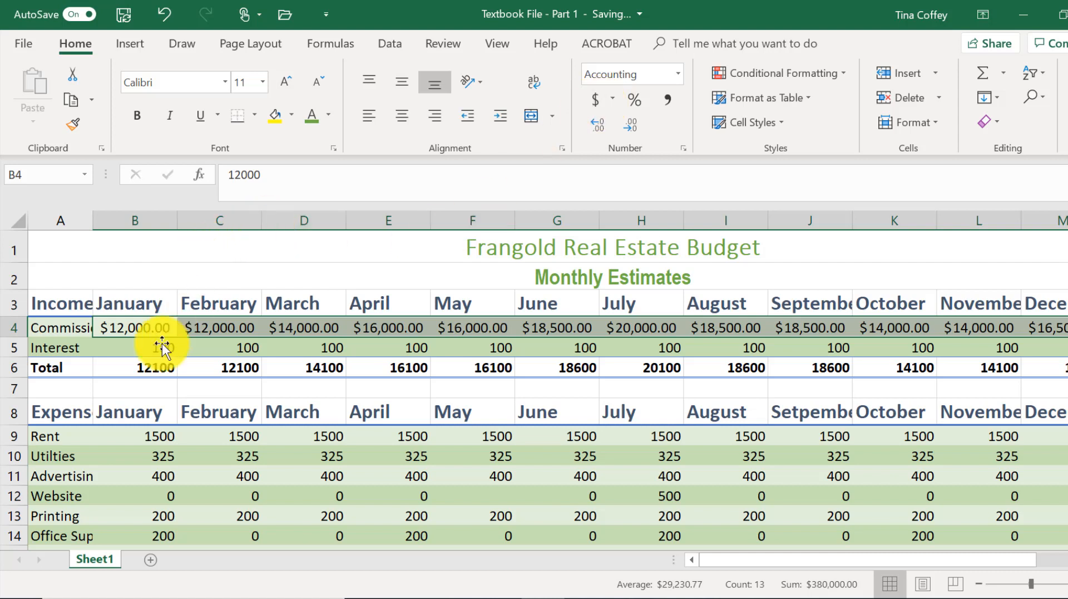
Apply the Comma Style number format without dollar signs to the Interest row values, B5:N5
click(67, 342)
drag(119, 348, 932, 345)
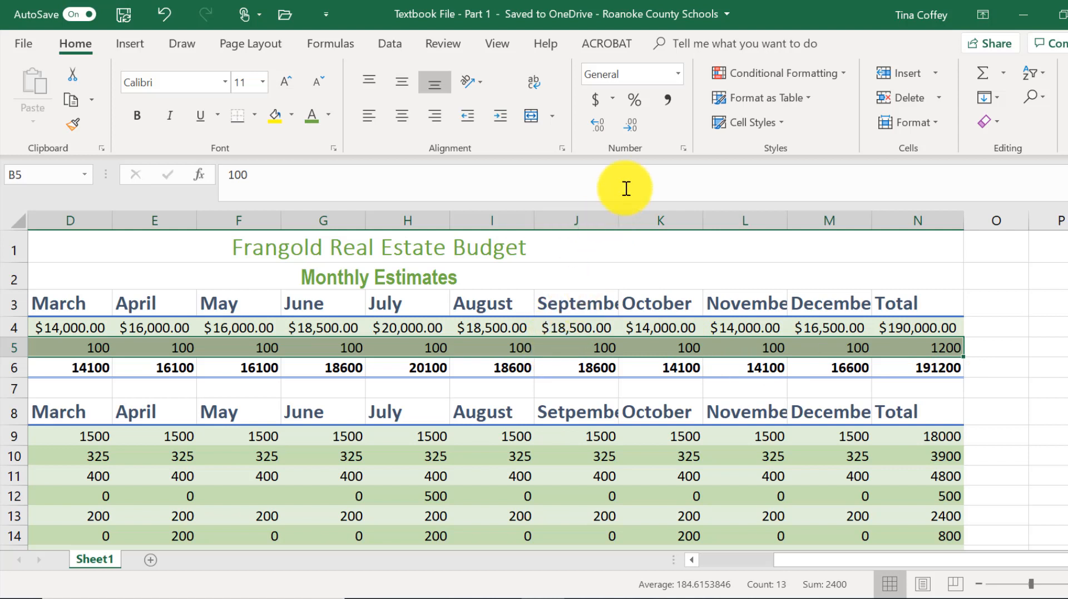
click(670, 104)
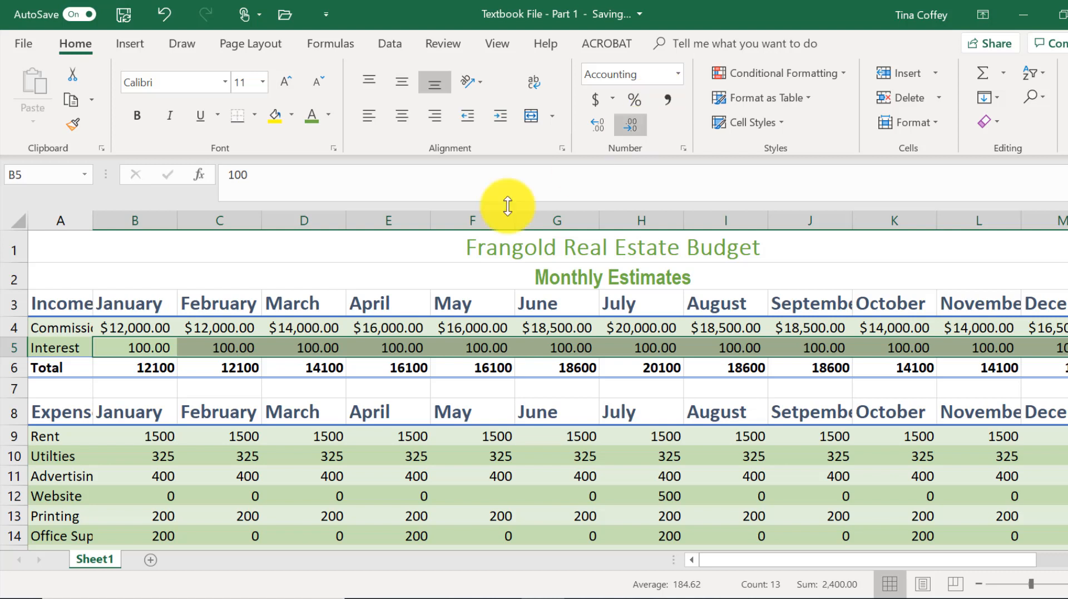
Apply the dollar Accounting number format to the income Total row B6:N6 and the Rent values B9:M9
drag(155, 364, 902, 365)
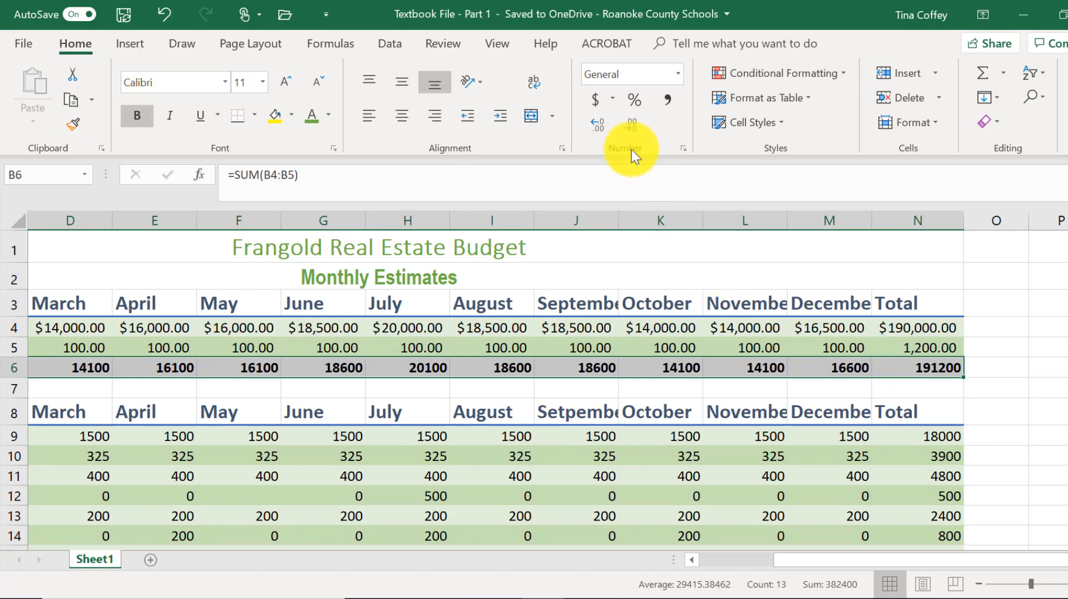
click(599, 105)
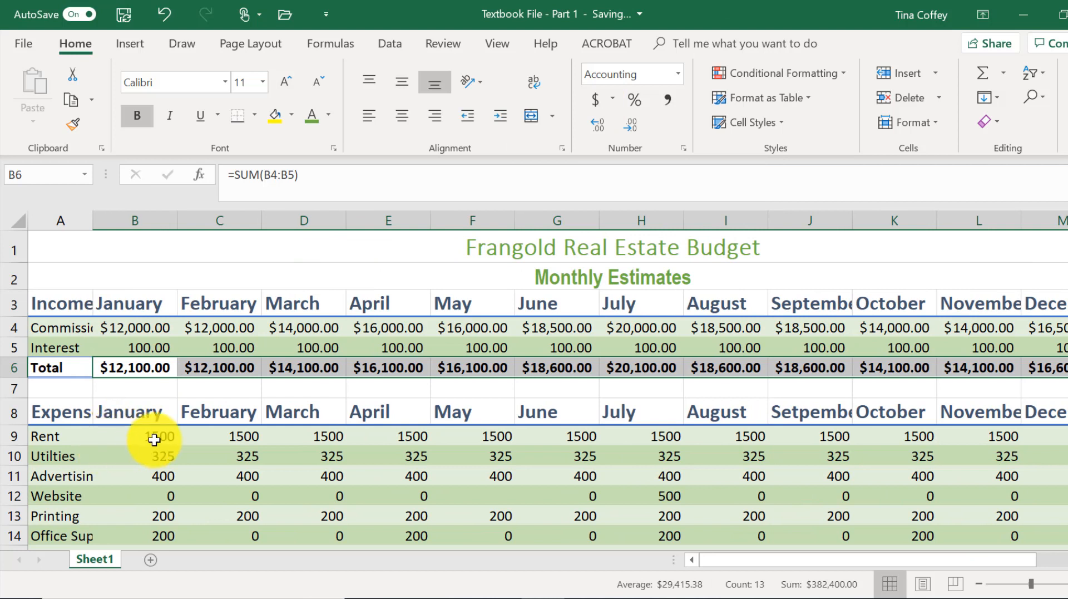
drag(152, 436, 1066, 440)
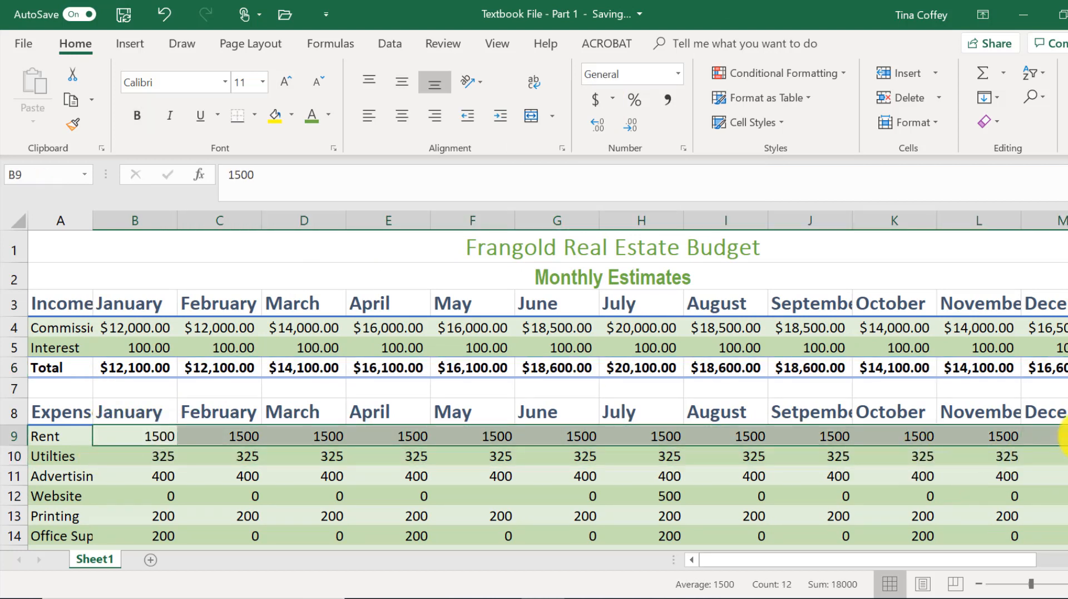
click(595, 100)
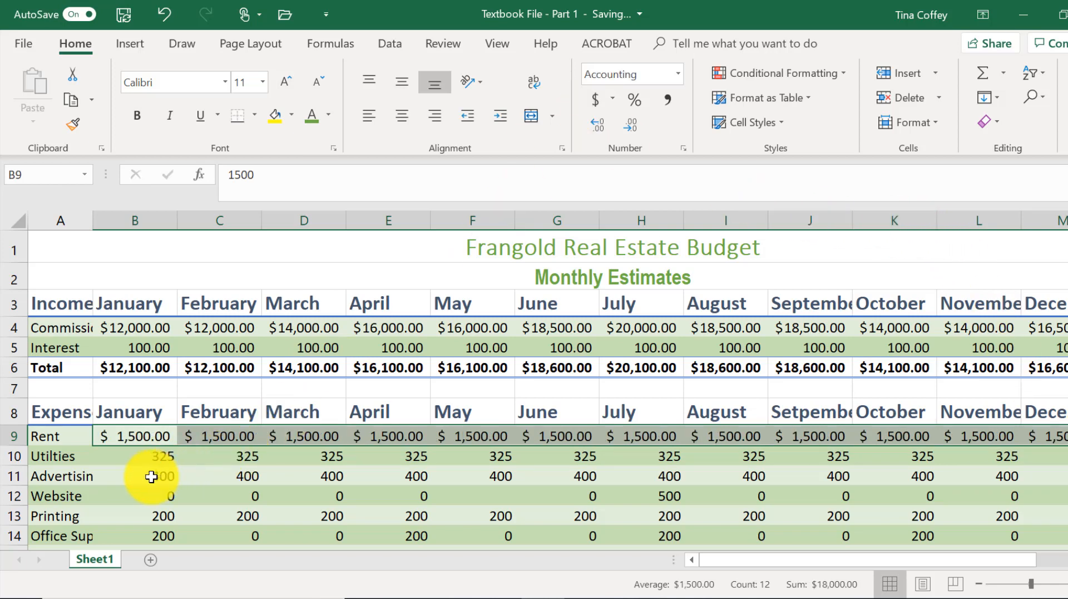
Apply the dollar Accounting number format to the expense Total row B17:N17 and the Net row B19:N19
scroll(152, 475, down, 2)
drag(153, 449, 890, 448)
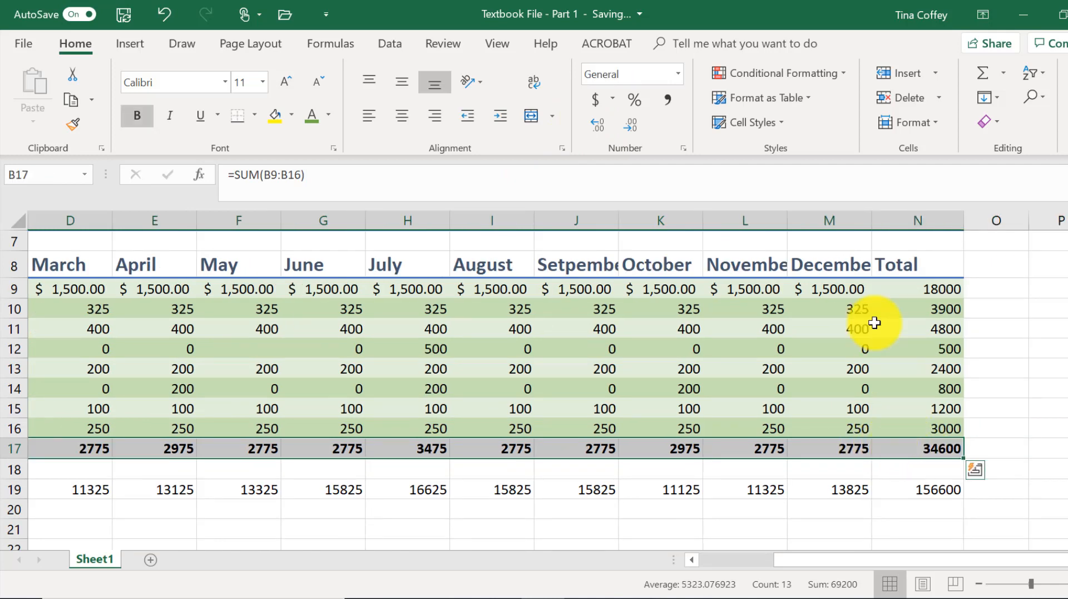
click(591, 103)
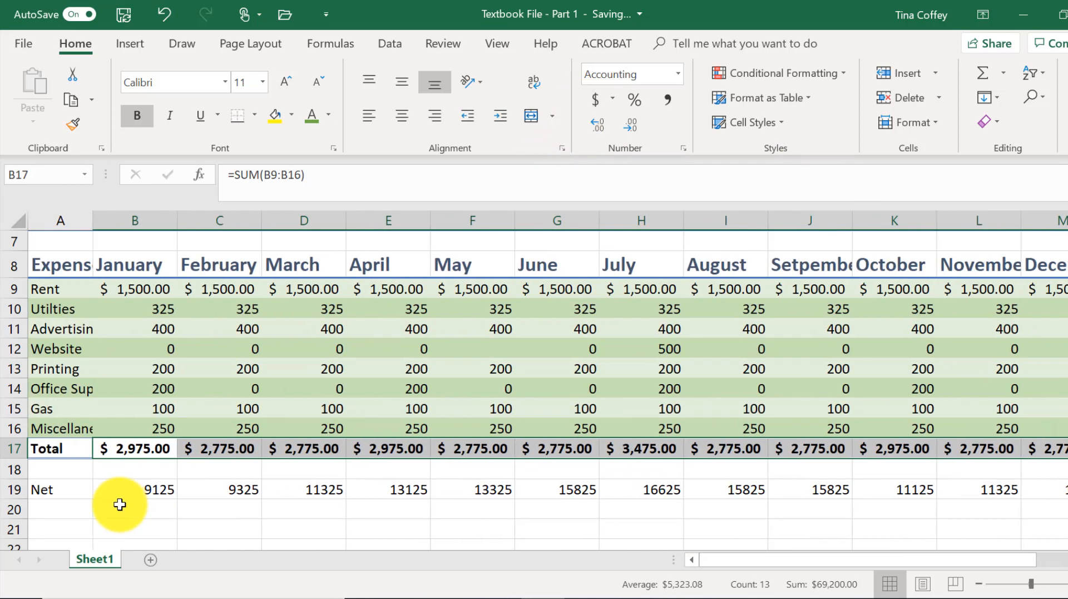
scroll(118, 498, up, 2)
scroll(125, 488, down, 1)
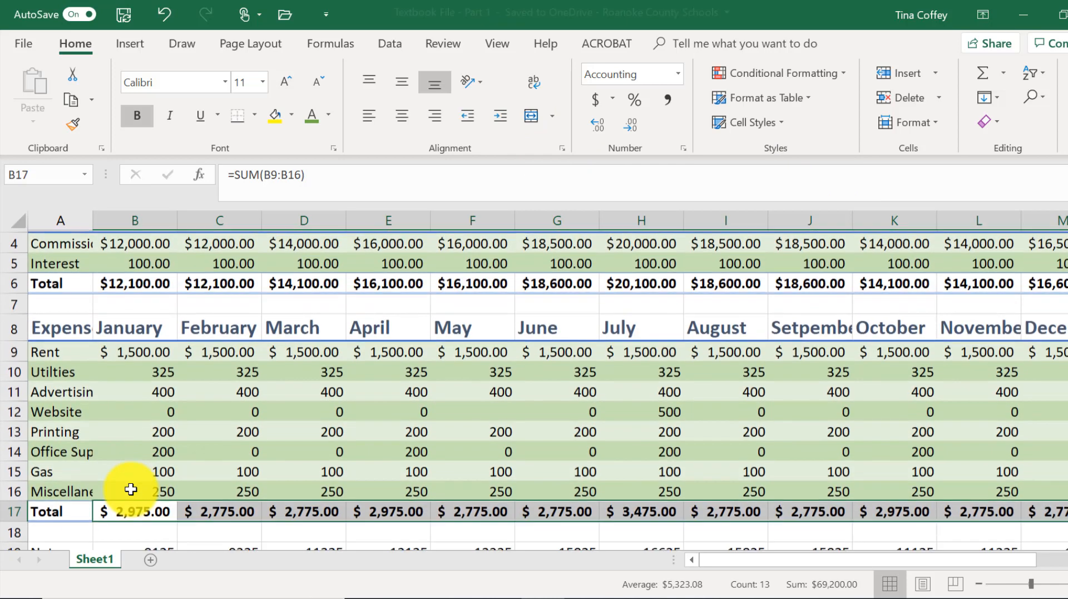
scroll(131, 489, down, 2)
drag(127, 422, 896, 417)
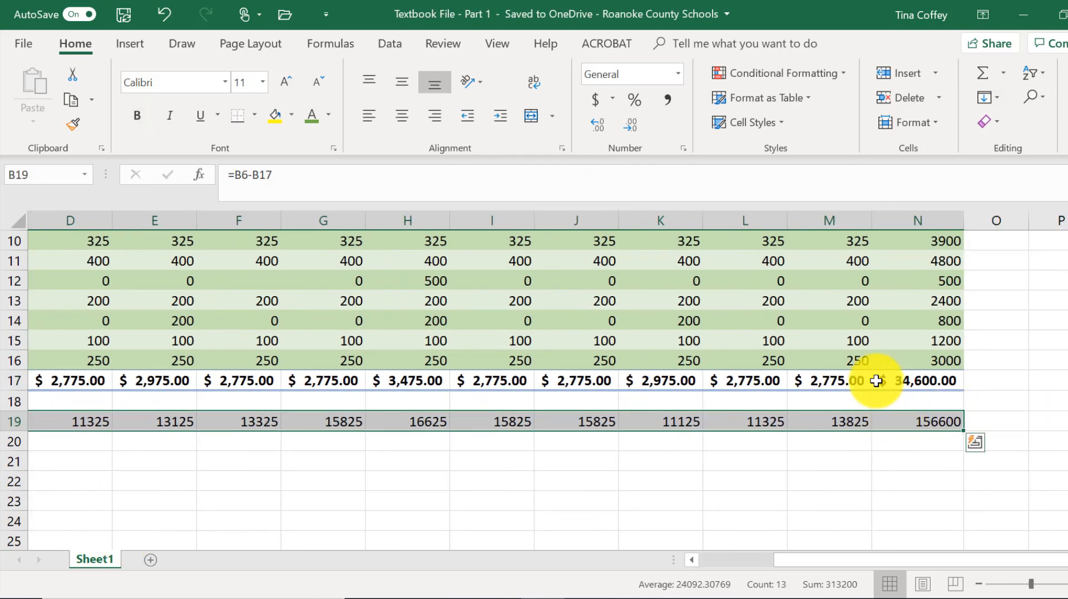
click(596, 113)
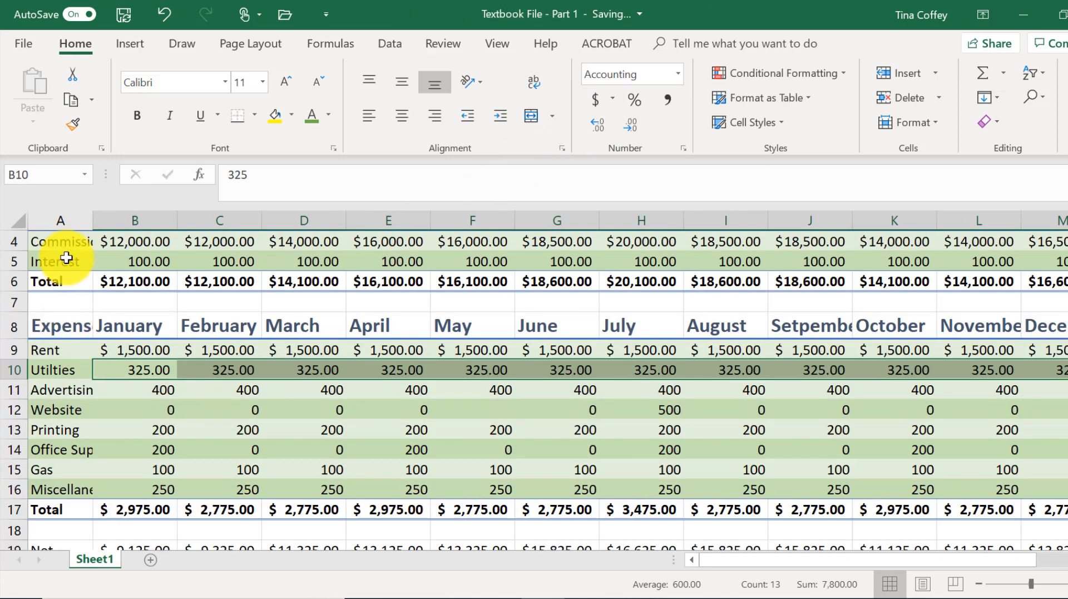
Apply the Comma Style number format to the expense values from Utilities to Miscellaneous, B10:N16
scroll(84, 328, up, 1)
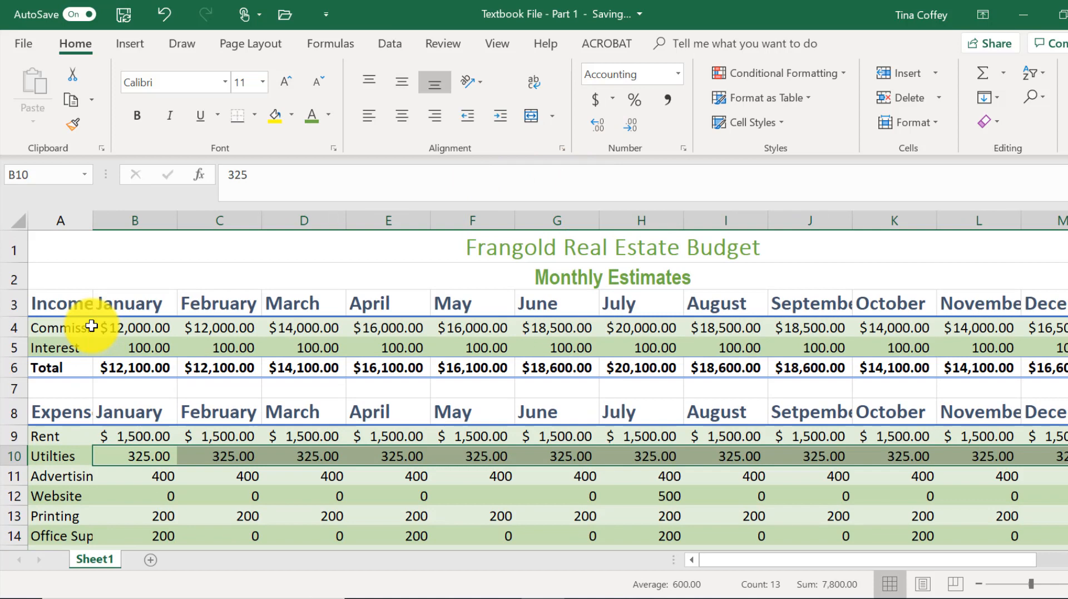
click(52, 240)
scroll(440, 423, down, 2)
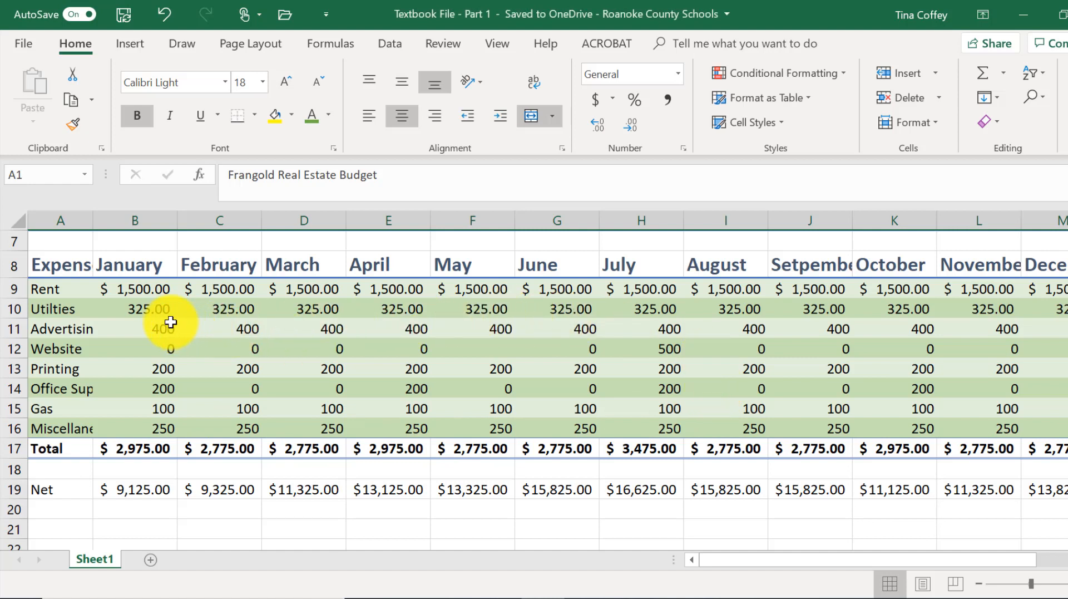
click(144, 309)
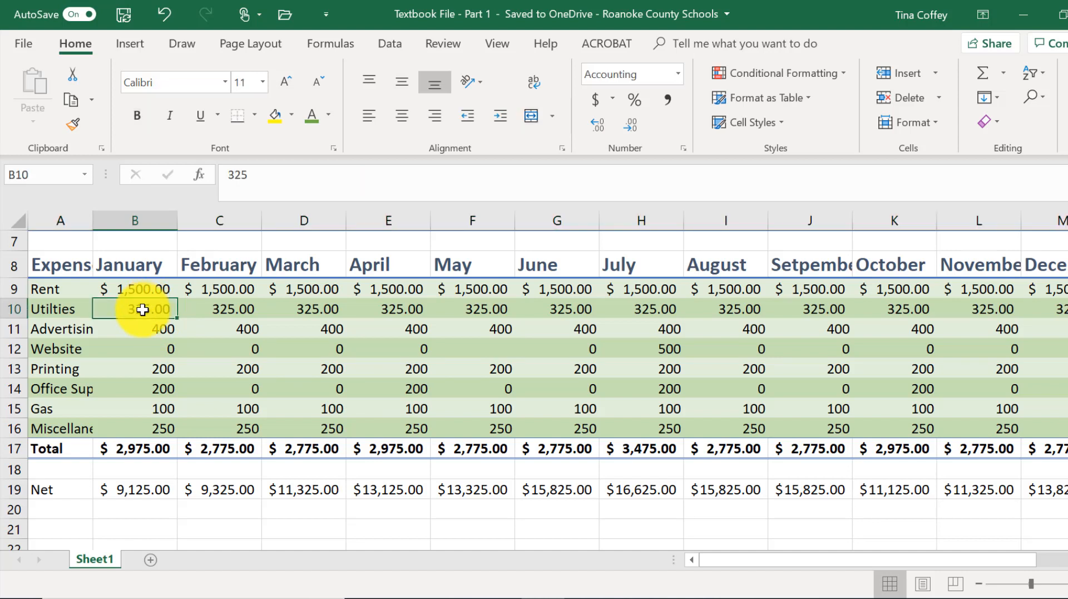
drag(143, 309, 935, 429)
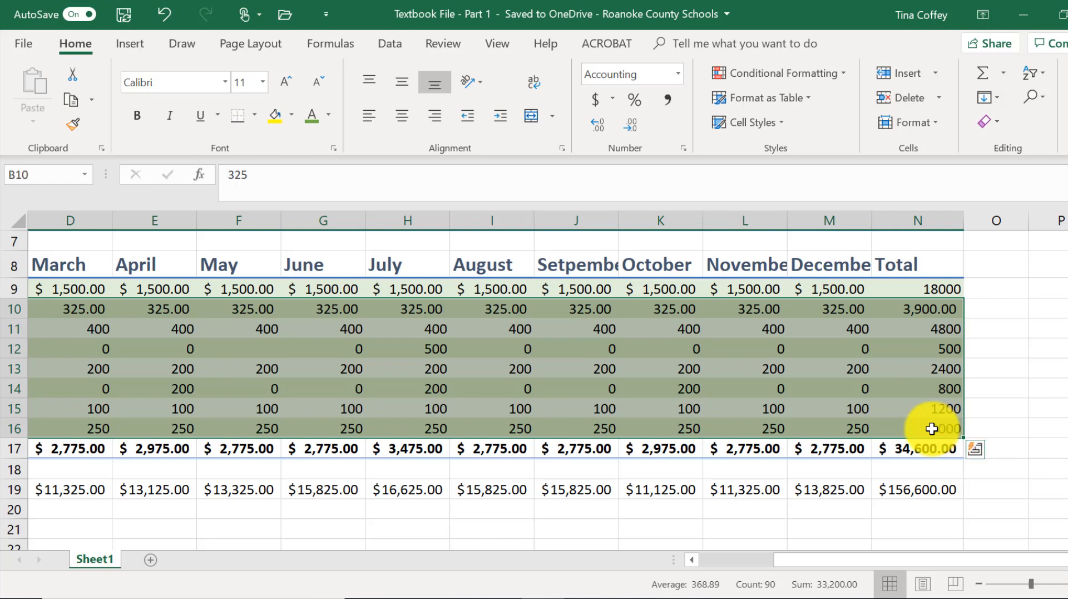
click(667, 101)
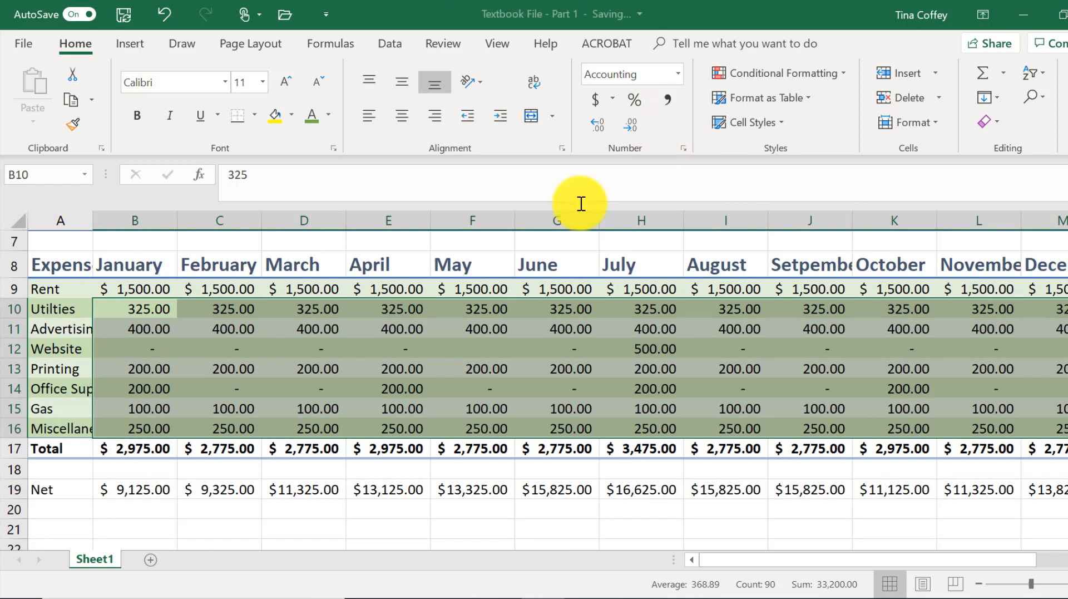
click(250, 477)
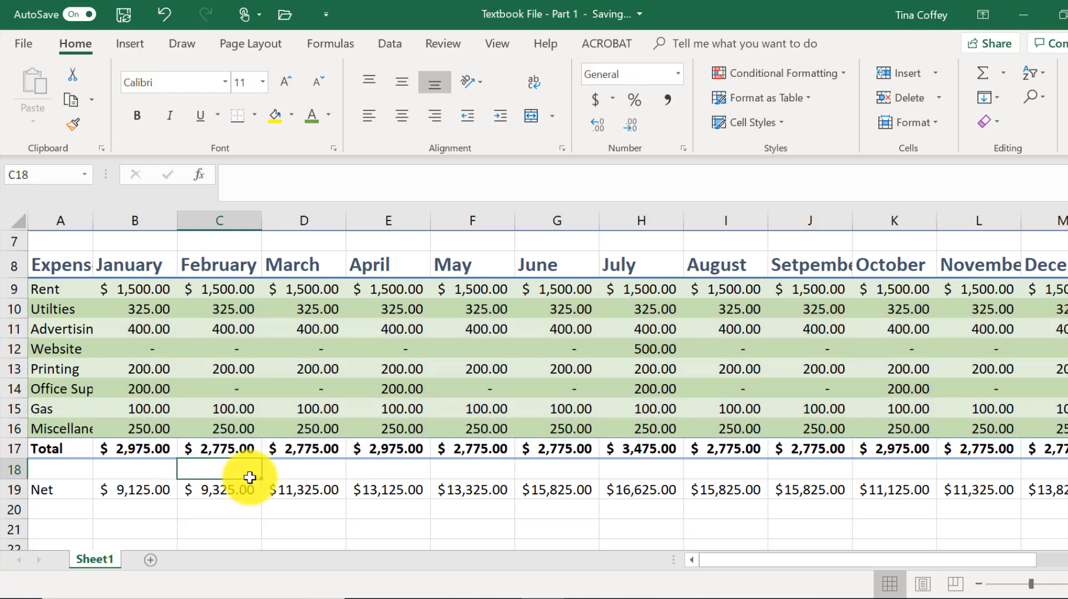
Autofit the widths of columns A through E to their contents
scroll(249, 477, up, 2)
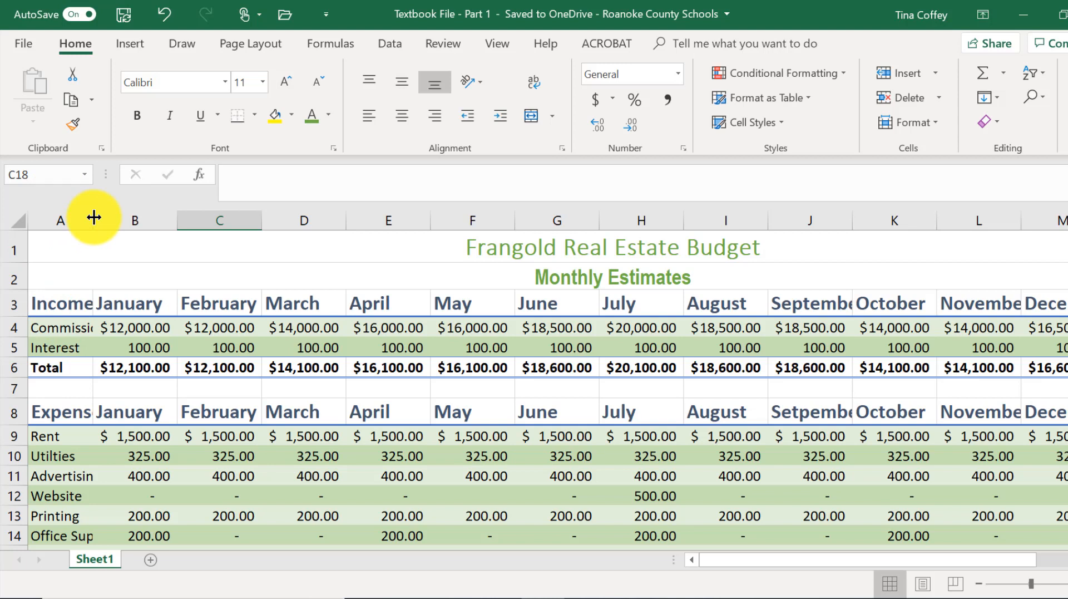
double_click(94, 217)
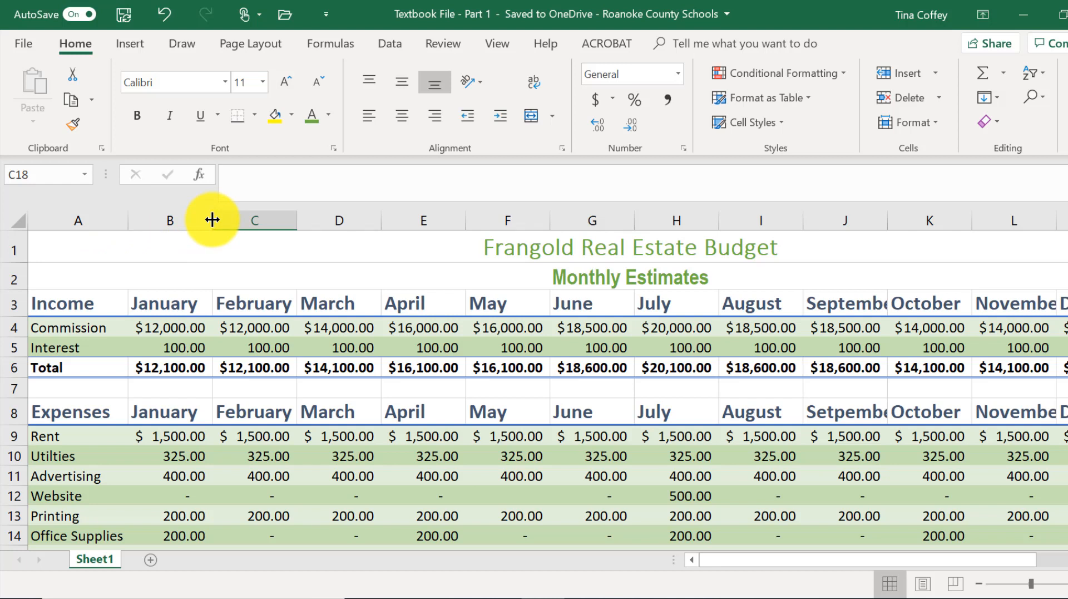
double_click(212, 220)
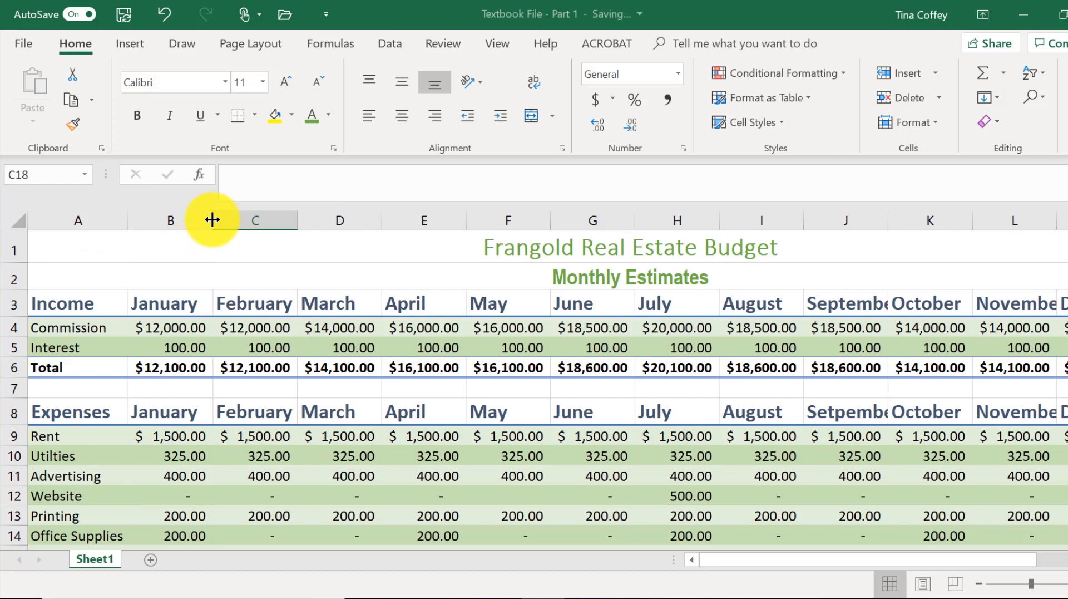
double_click(213, 220)
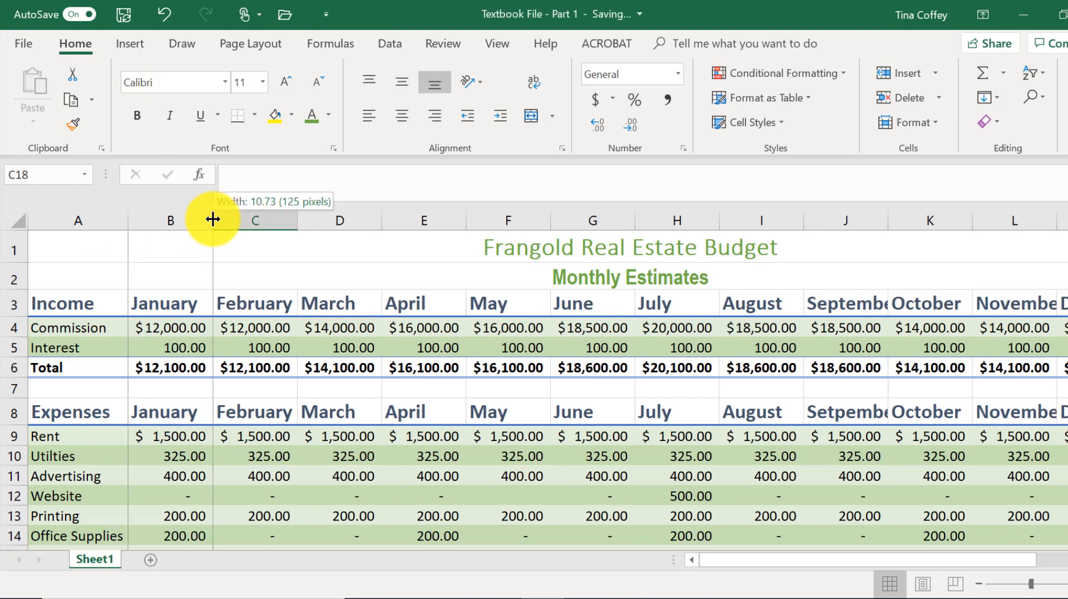
double_click(298, 221)
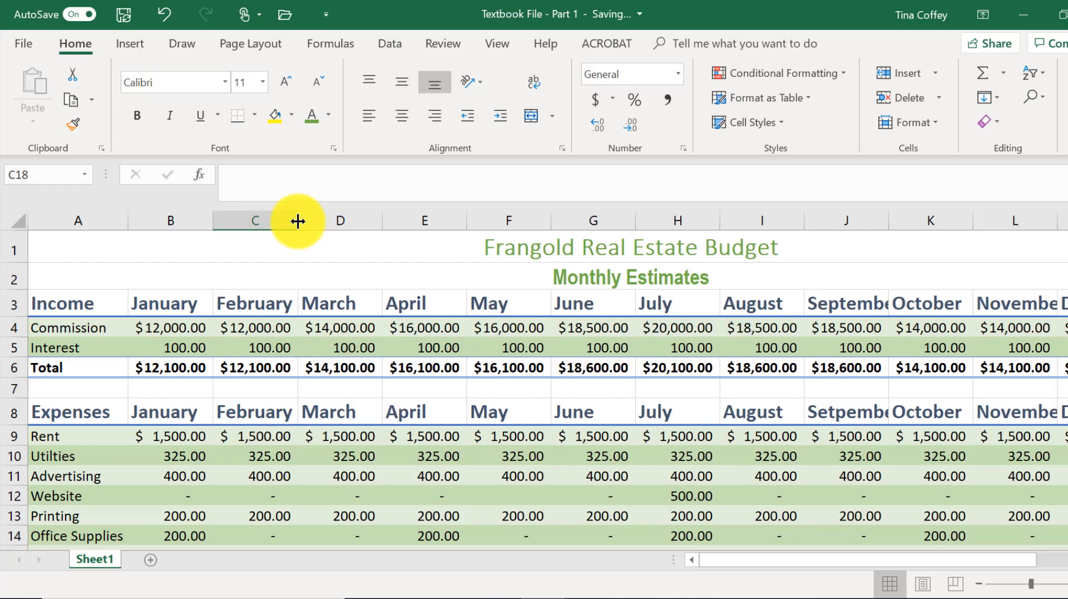
double_click(382, 221)
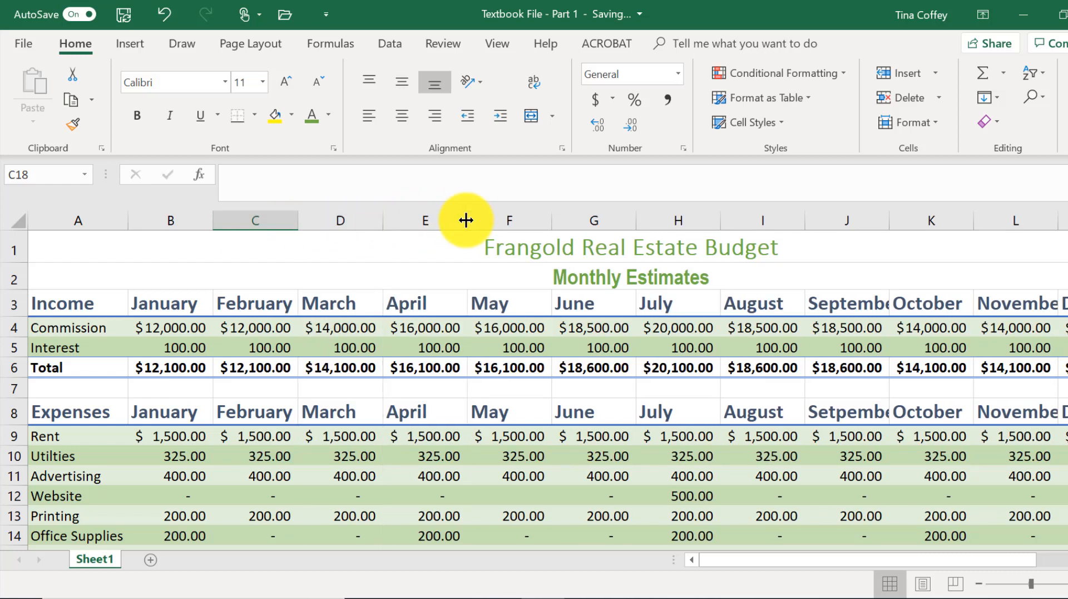
double_click(466, 220)
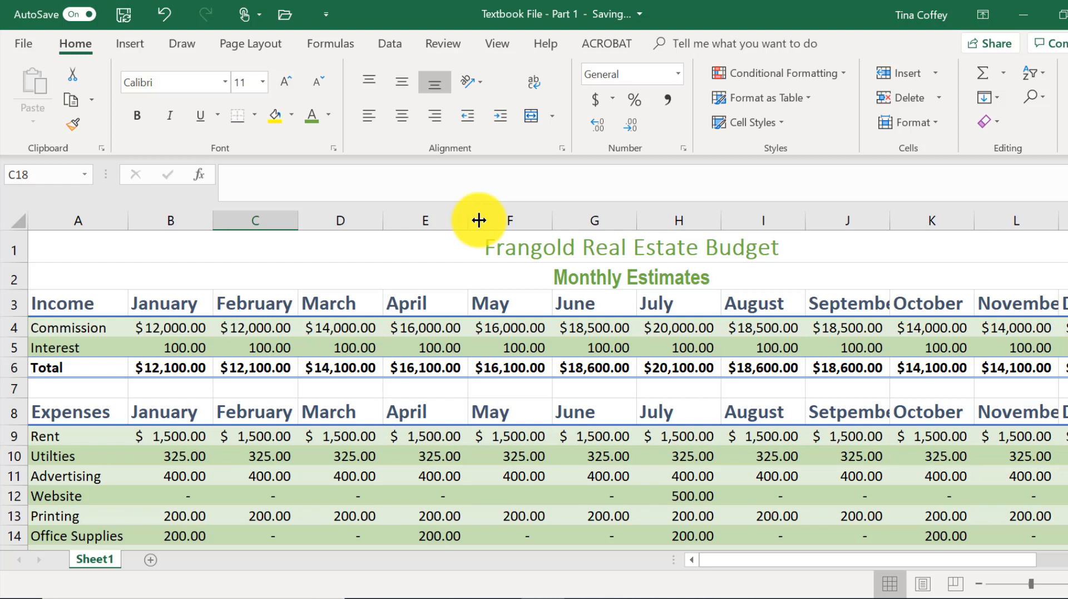
Autofit the widths of columns F through M so the June to December headings fit in full
double_click(555, 218)
double_click(640, 220)
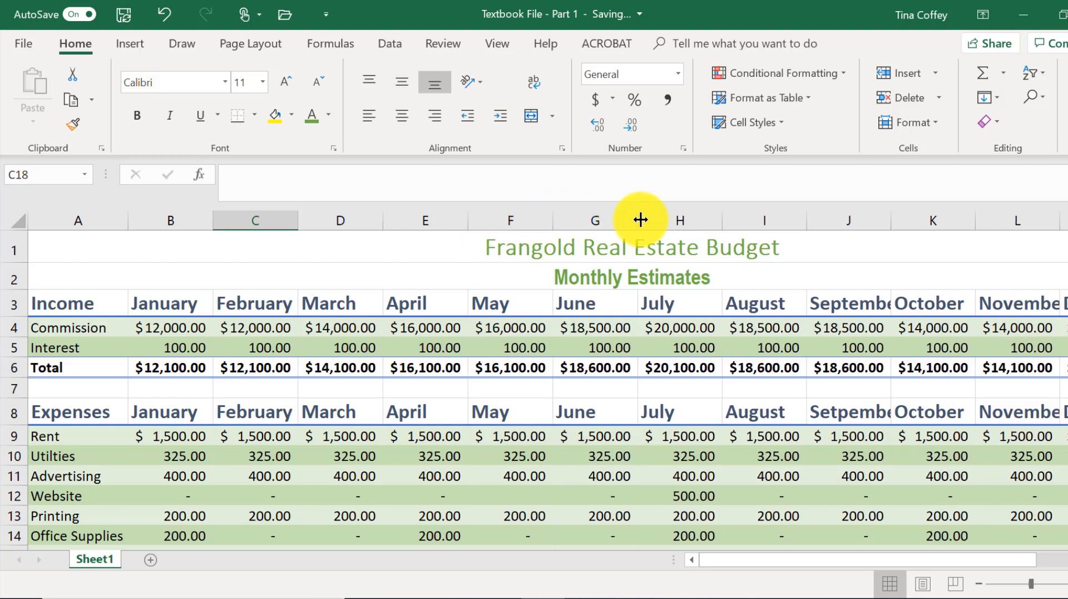
double_click(723, 220)
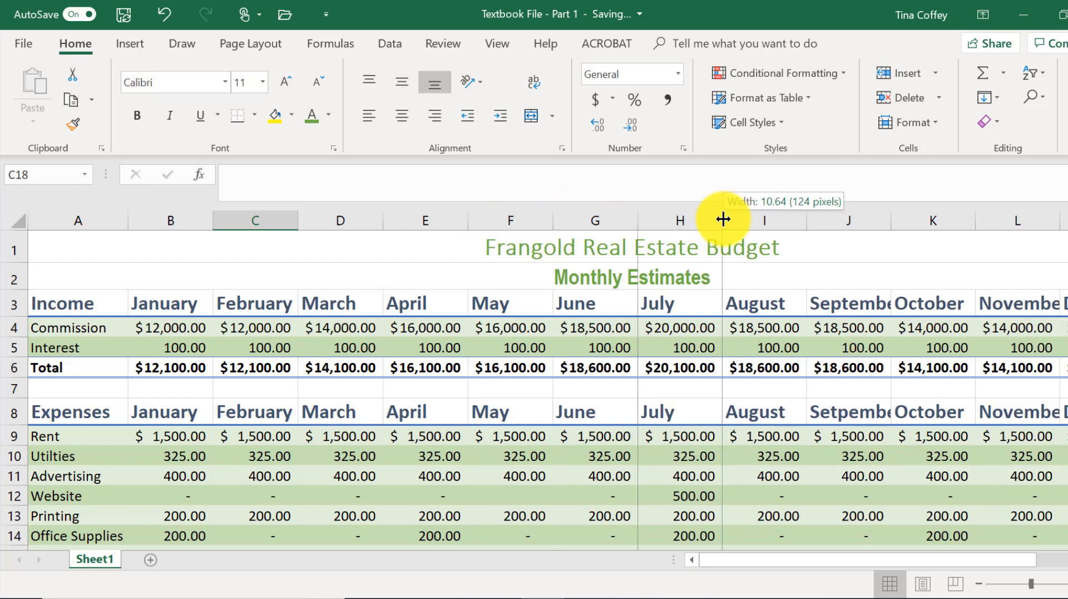
double_click(804, 220)
double_click(890, 220)
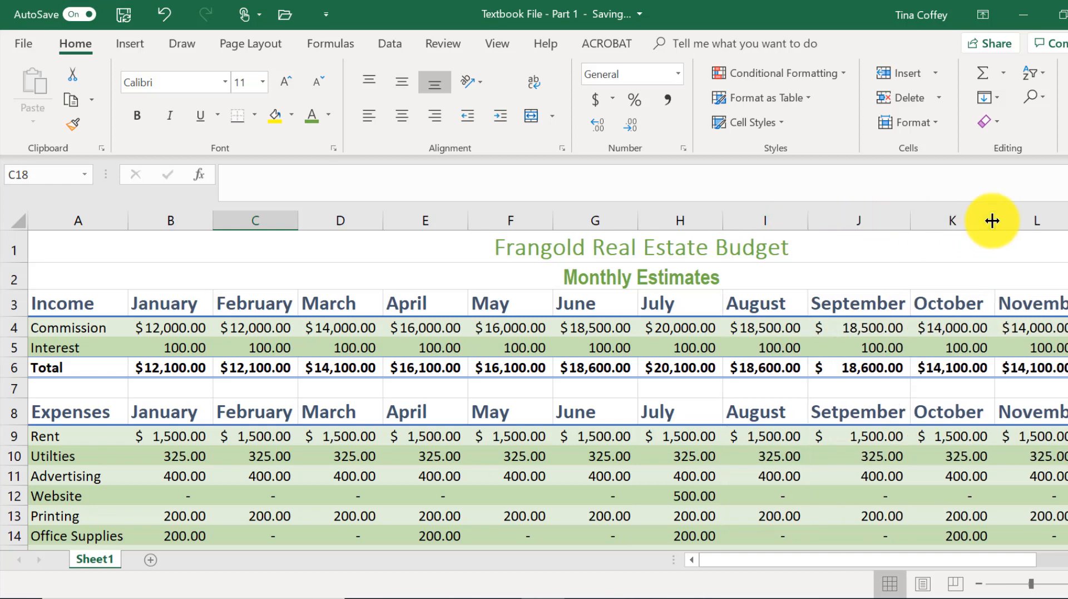
double_click(995, 220)
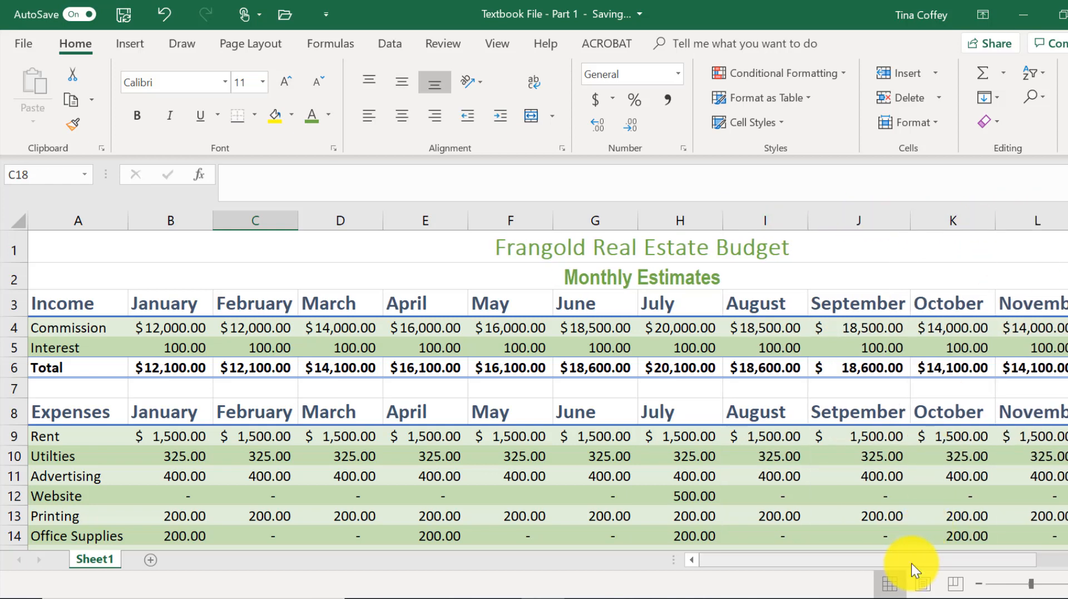
drag(911, 562, 983, 558)
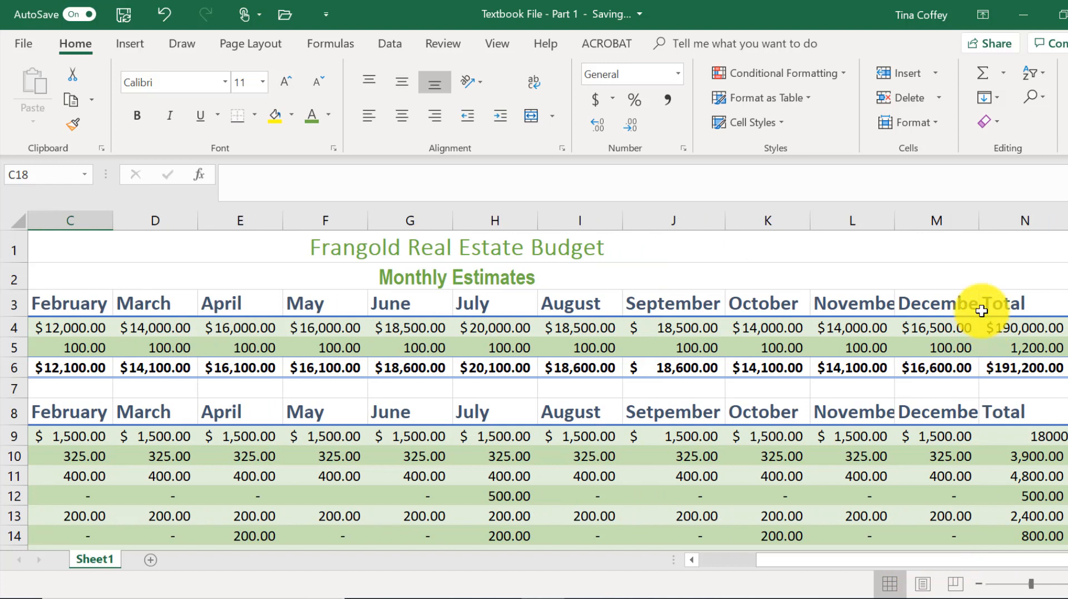
double_click(891, 220)
double_click(992, 220)
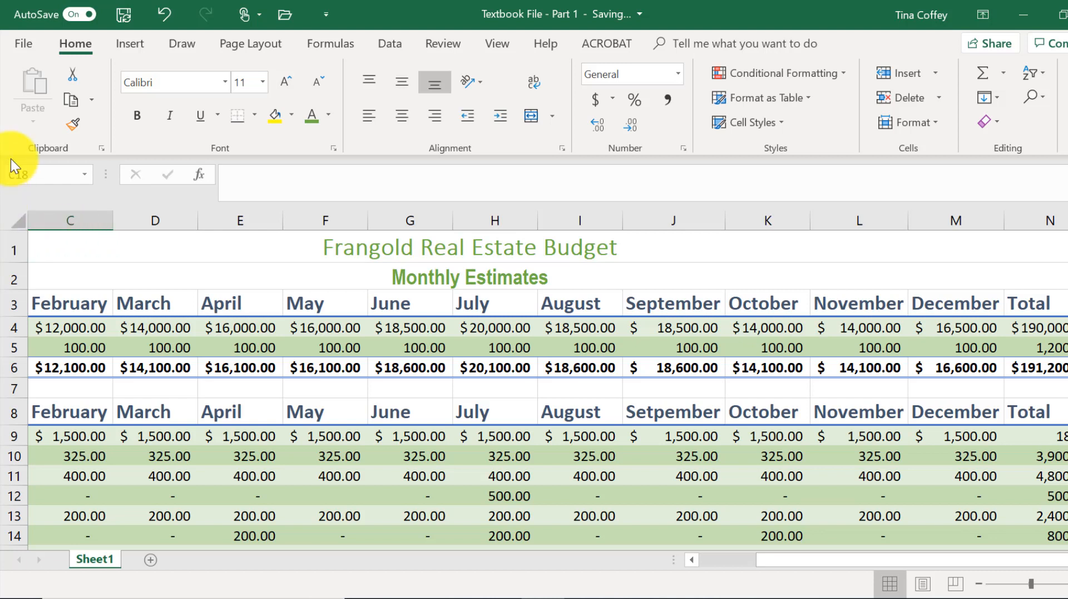
Jump to cell A3, the Income heading, by entering its cell reference
click(36, 175)
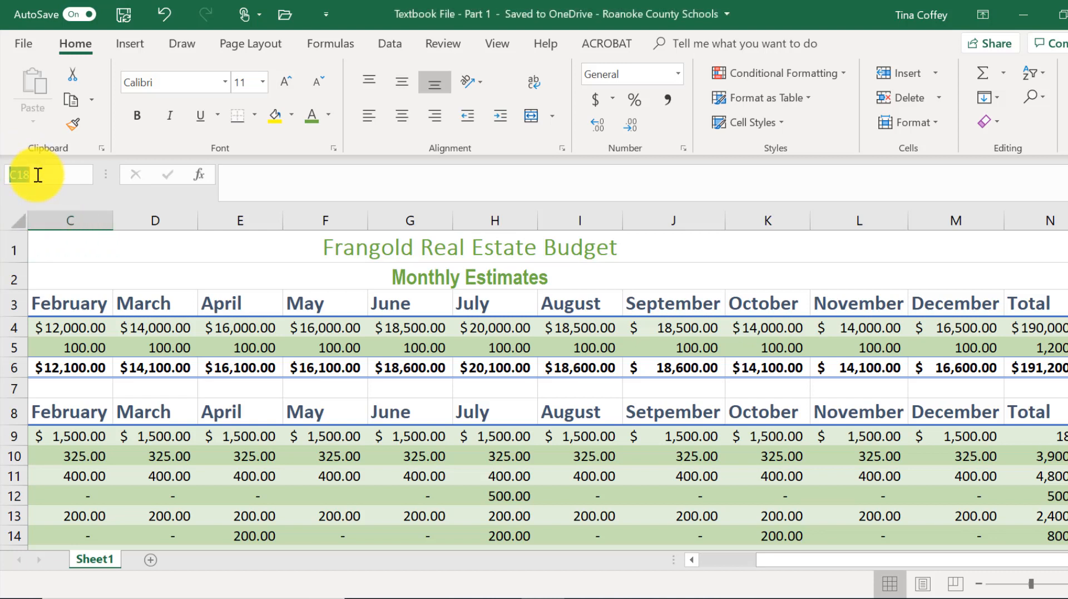
text(a3)
key(Return)
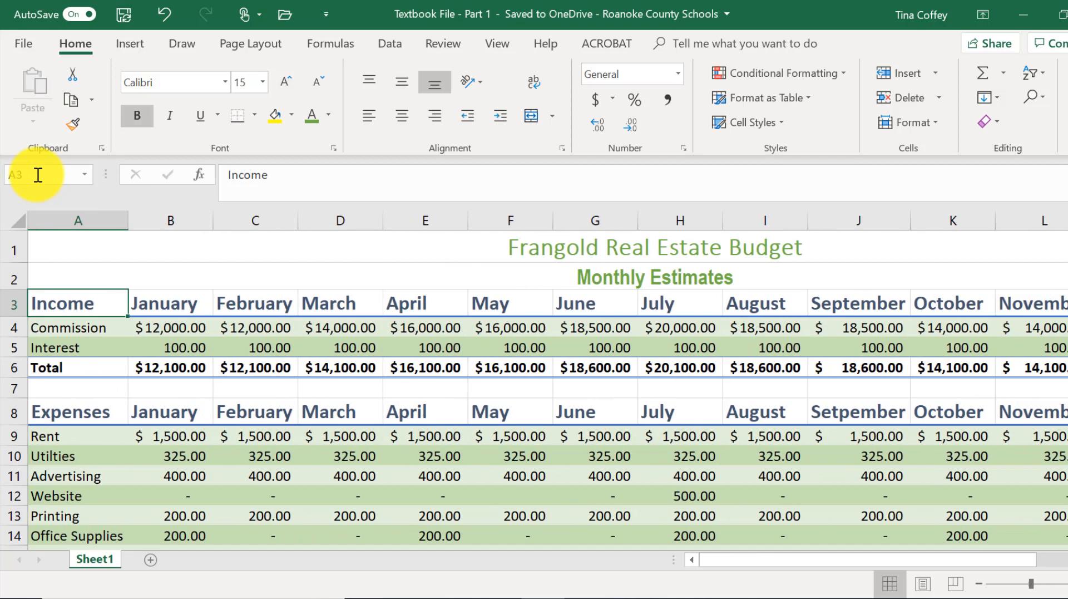